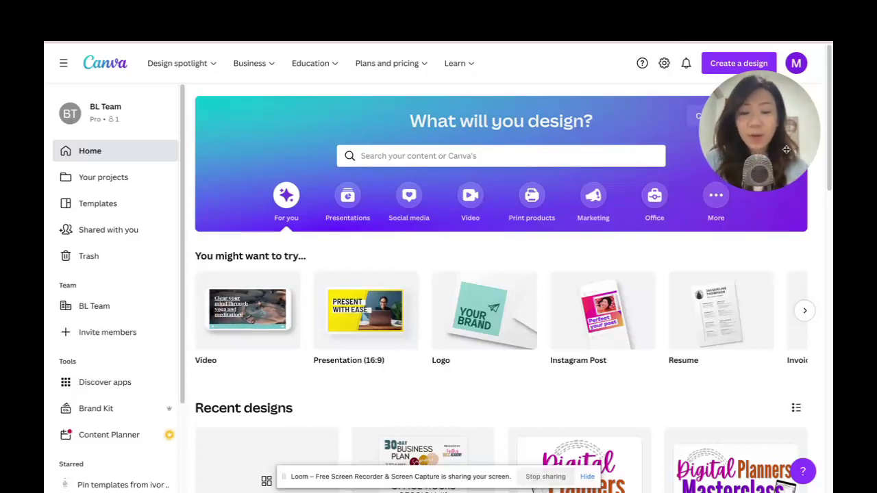
# Step: Create a blank US Letter document by searching 'us' under Create a design
pyautogui.click(754, 65)
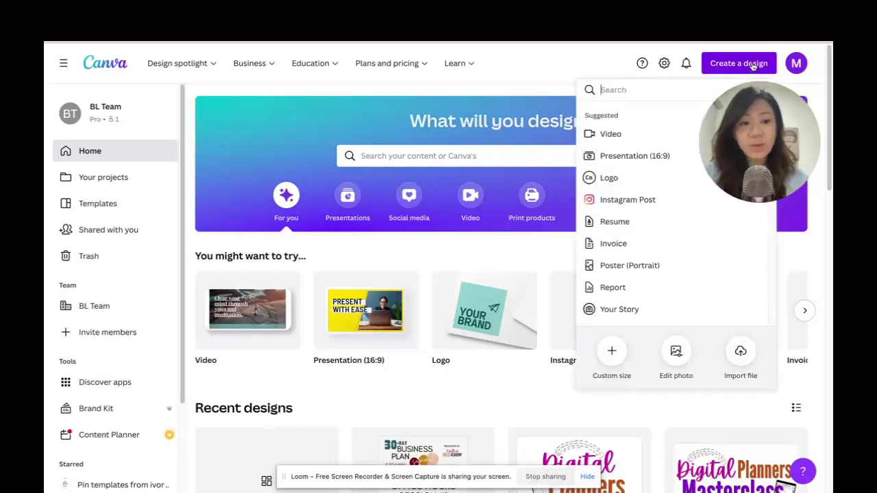
pyautogui.write('us')
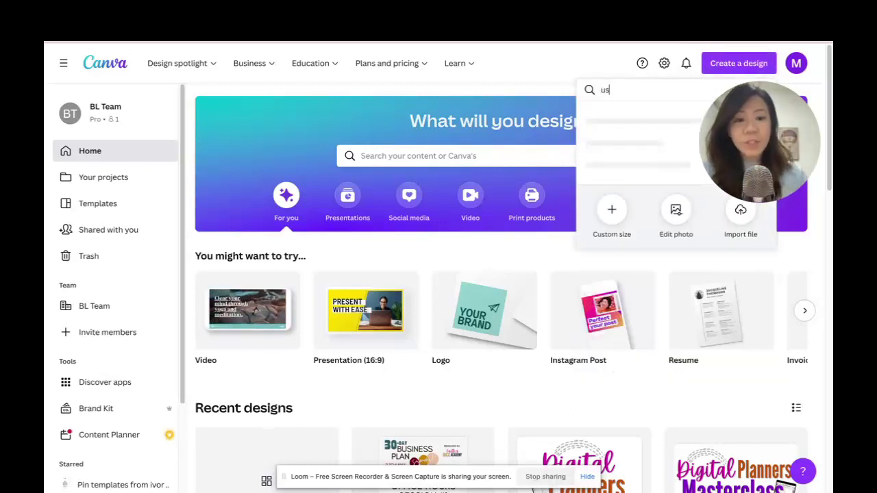
pyautogui.click(645, 118)
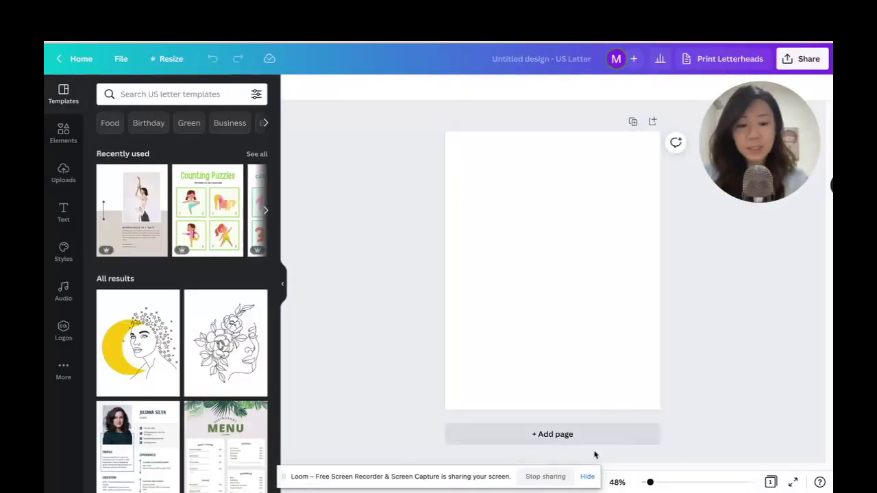
# Step: Show the Elements library in the sidebar next to the blank page
pyautogui.click(588, 477)
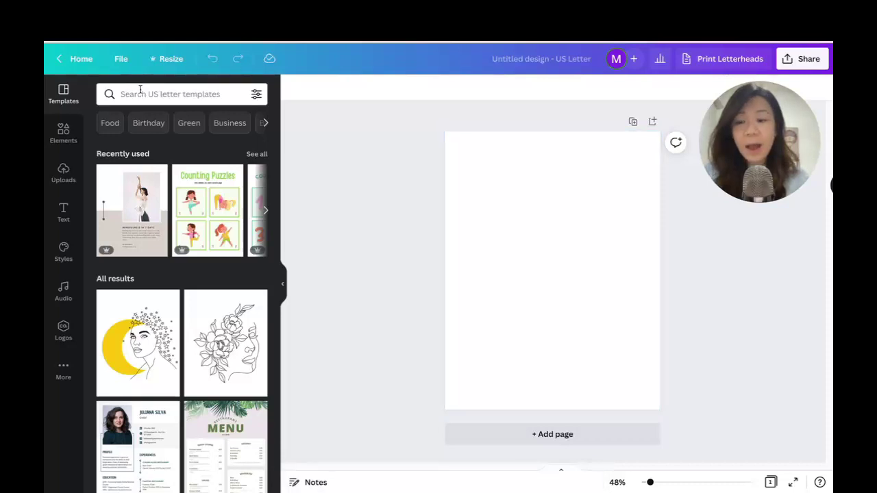
pyautogui.click(64, 133)
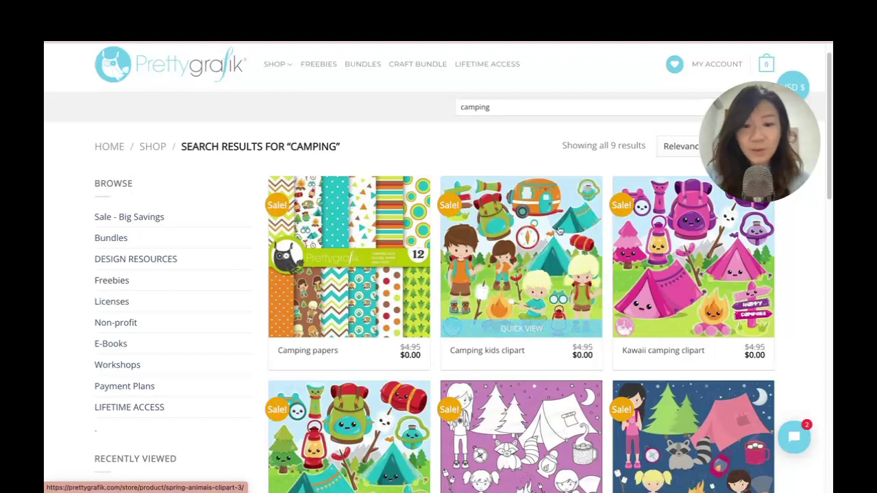
# Step: Browse Prettygrafik's Freebies, Bundles, Sale - Big Savings and Lifetime Access sections
pyautogui.hotkey('alt', 'Left')
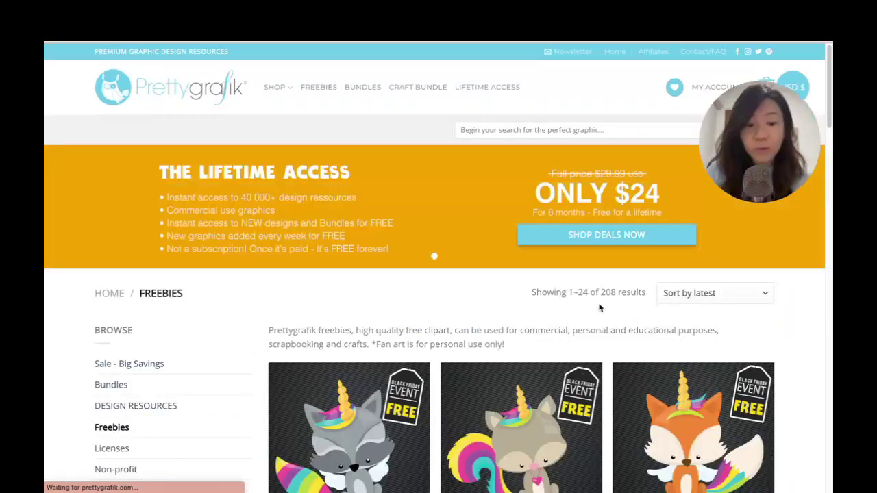
pyautogui.scroll(-3, 592, 312)
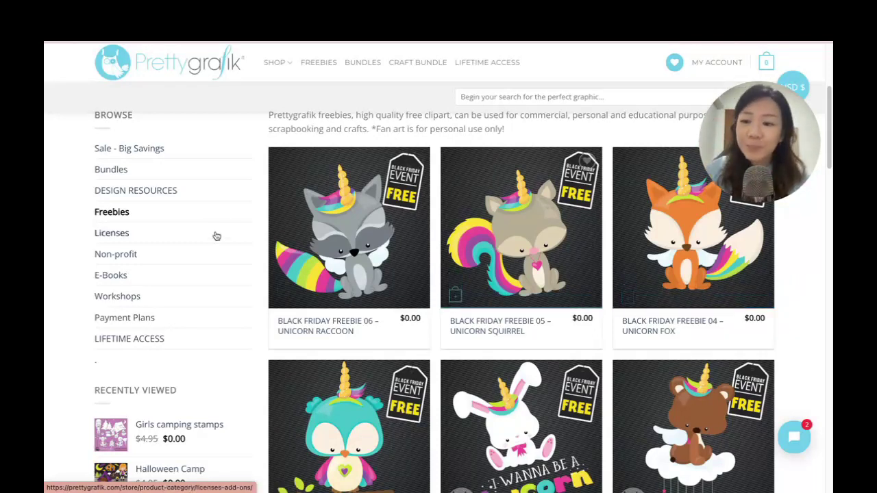
pyautogui.scroll(1, 79, 190)
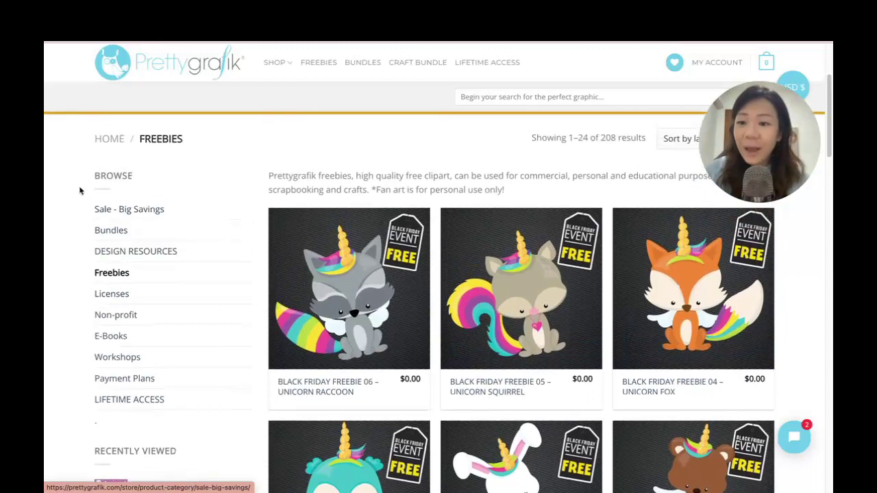
pyautogui.click(112, 233)
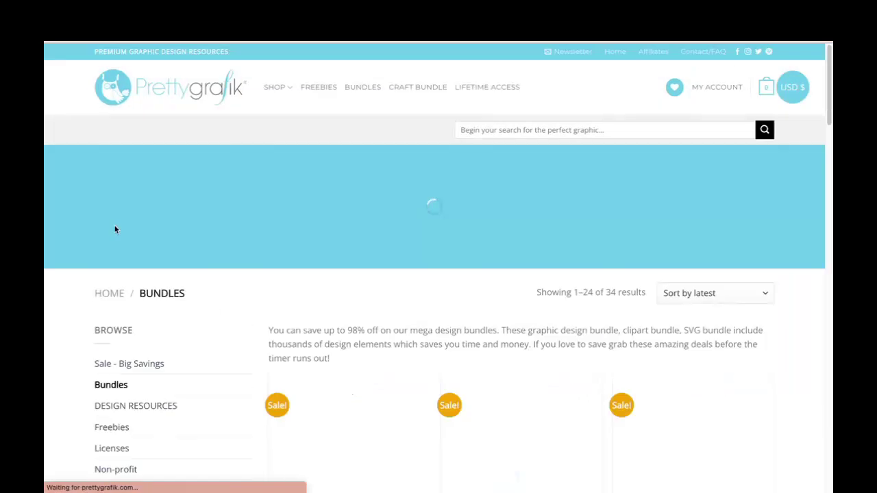
pyautogui.scroll(-1, 118, 241)
pyautogui.click(140, 302)
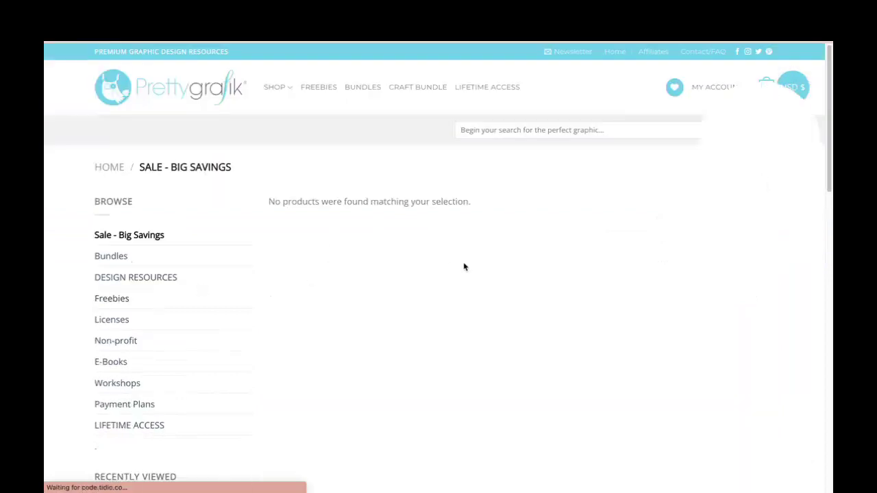
pyautogui.click(135, 426)
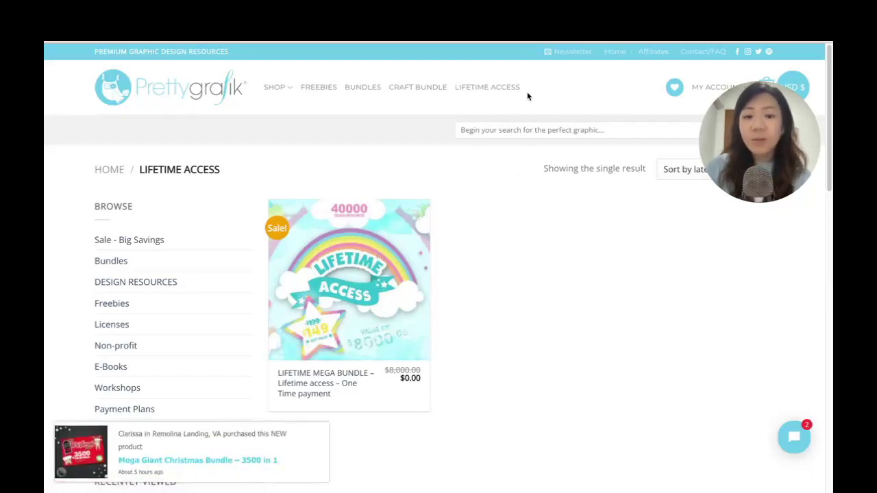
# Step: Search Prettygrafik for 'camping' clip-art, review the results, and go back to Canva
pyautogui.click(522, 129)
pyautogui.write('camping')
pyautogui.press('Return')
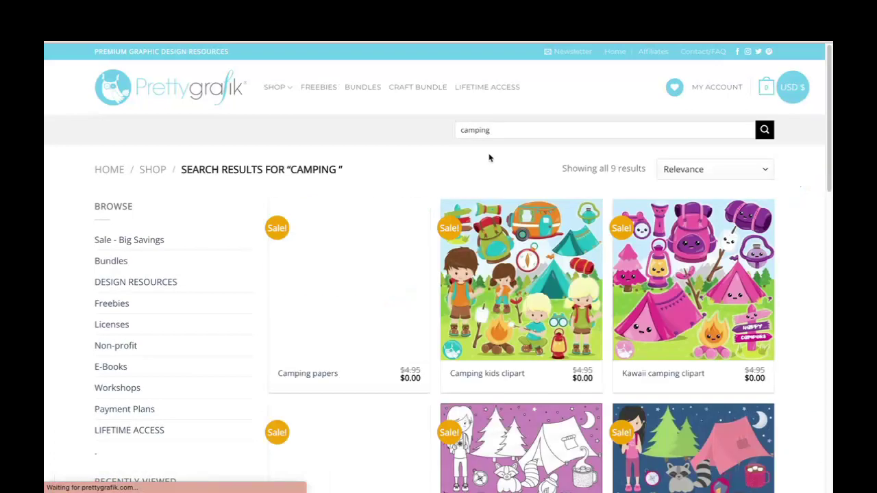
pyautogui.scroll(-1, 581, 203)
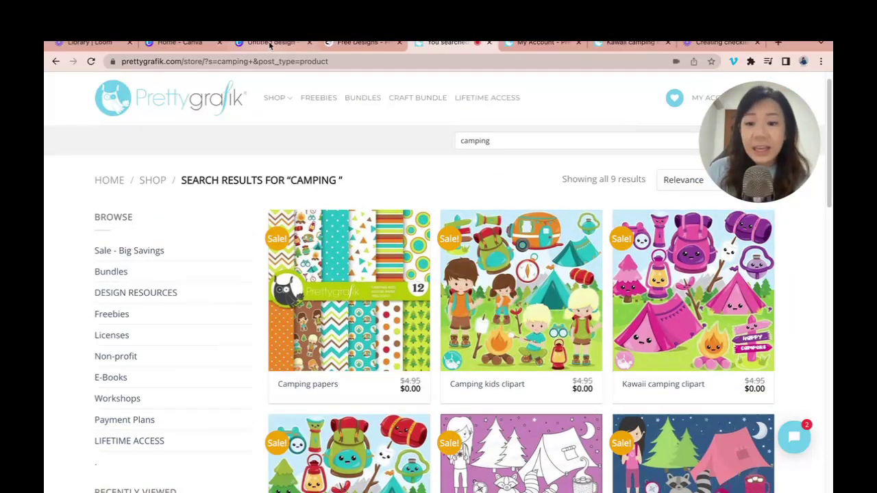
pyautogui.click(270, 43)
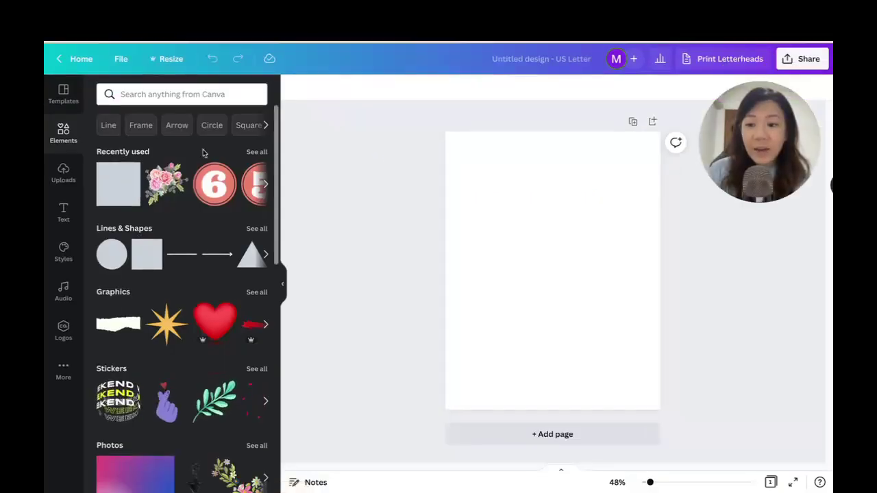
# Step: Add the dark grey striped 3-column, 4-row table from Elements > Tables to the page
pyautogui.click(63, 173)
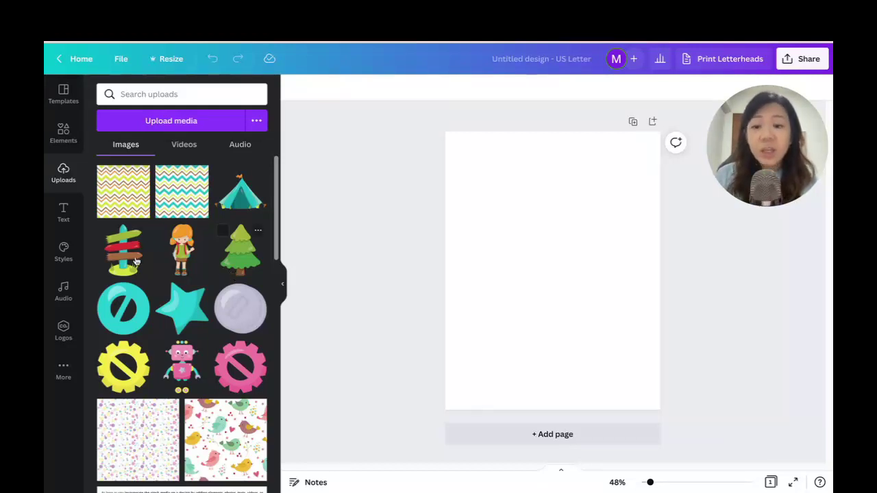
pyautogui.click(62, 134)
pyautogui.scroll(-10, 202, 250)
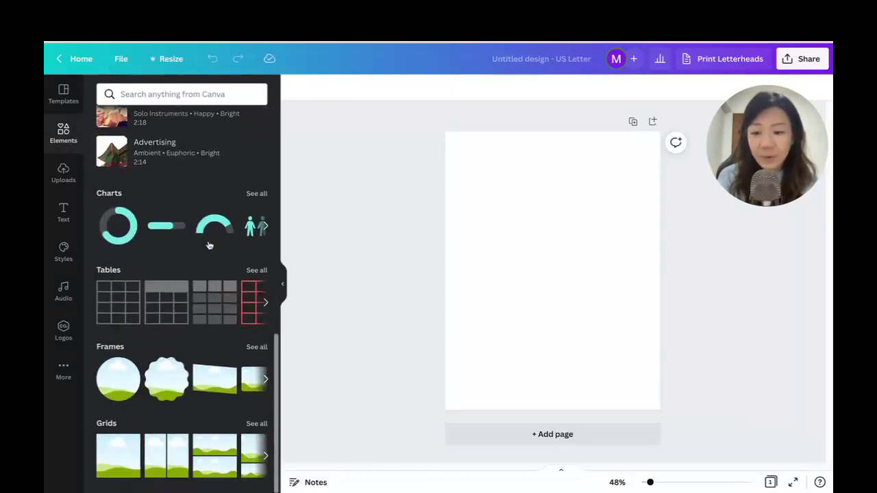
pyautogui.click(256, 271)
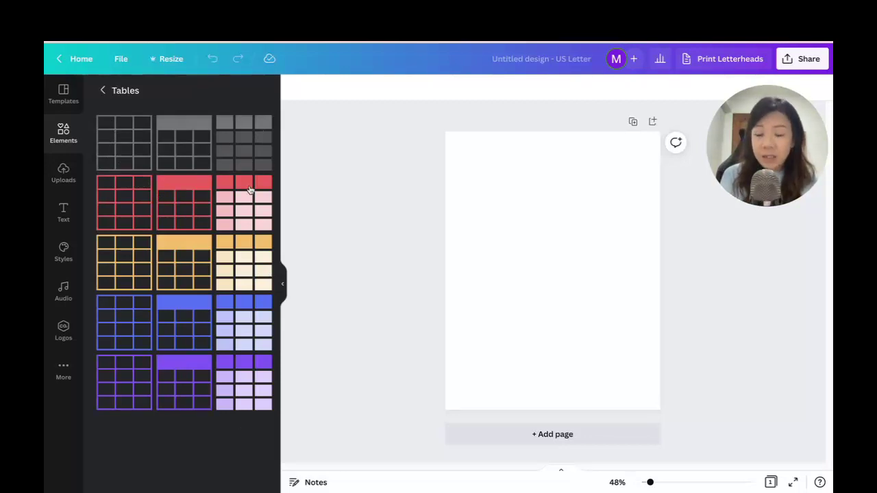
pyautogui.click(241, 145)
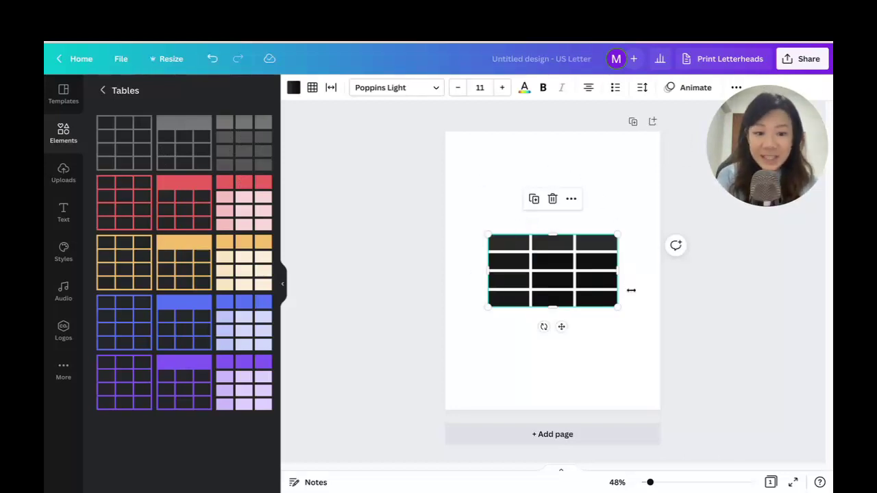
# Step: Move the table to the upper left, delete one column and narrow the left column
pyautogui.moveTo(607, 270); pyautogui.dragTo(586, 213)
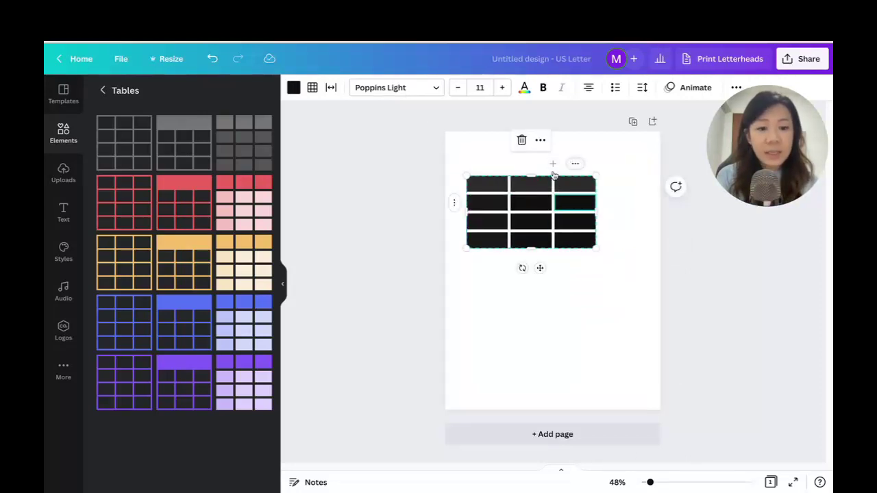
pyautogui.click(575, 165)
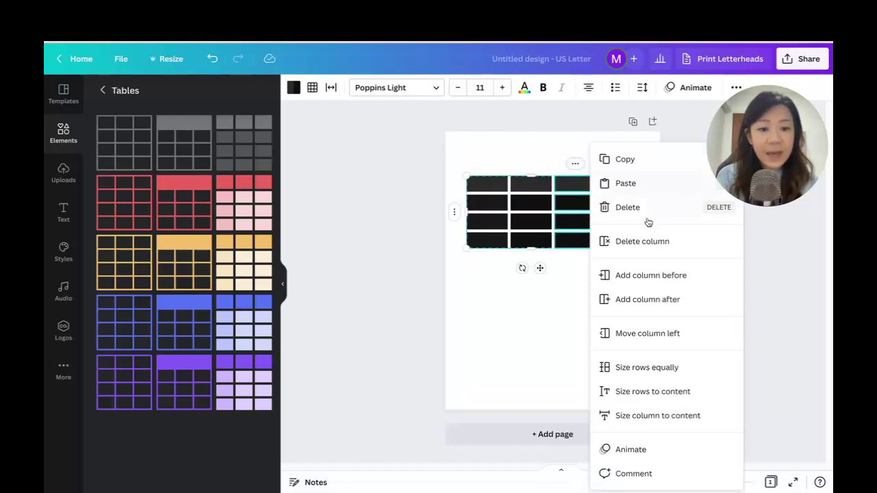
pyautogui.click(652, 247)
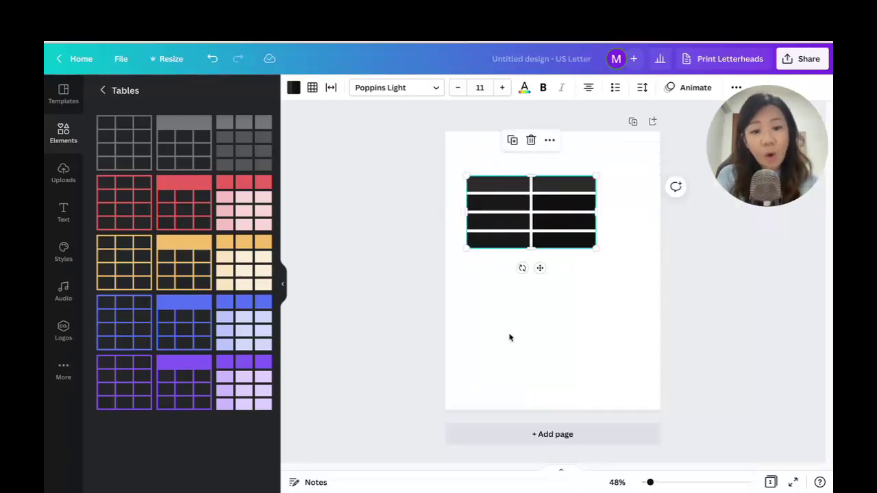
pyautogui.moveTo(531, 201); pyautogui.dragTo(488, 199)
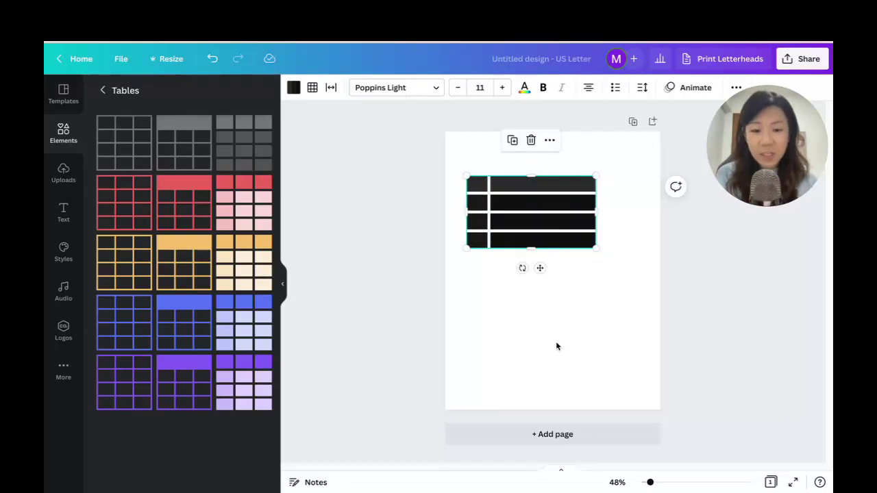
# Step: Make the table cells white
pyautogui.click(293, 87)
pyautogui.click(256, 145)
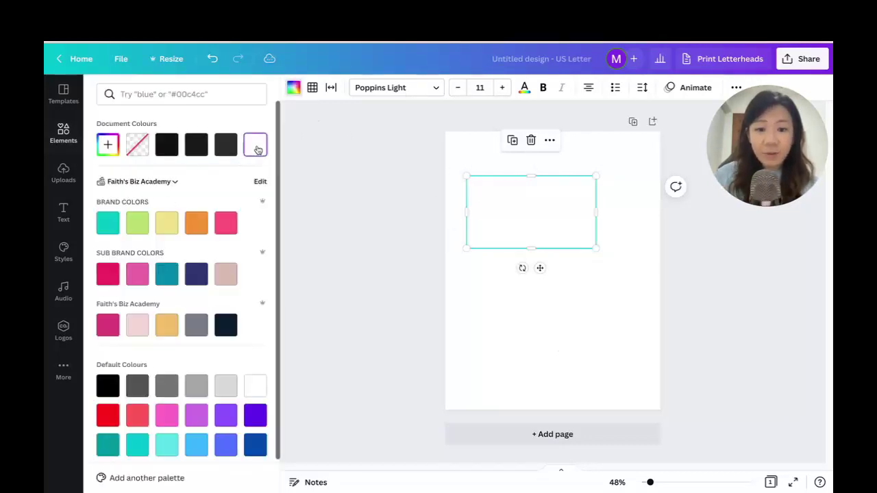
pyautogui.click(527, 345)
# Step: Give the page a pink background colour
pyautogui.click(606, 313)
pyautogui.click(293, 87)
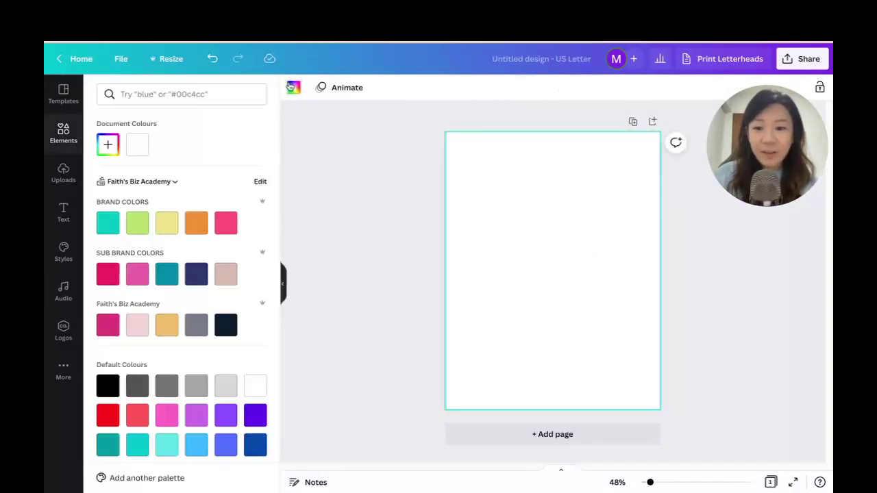
pyautogui.click(226, 223)
pyautogui.click(559, 179)
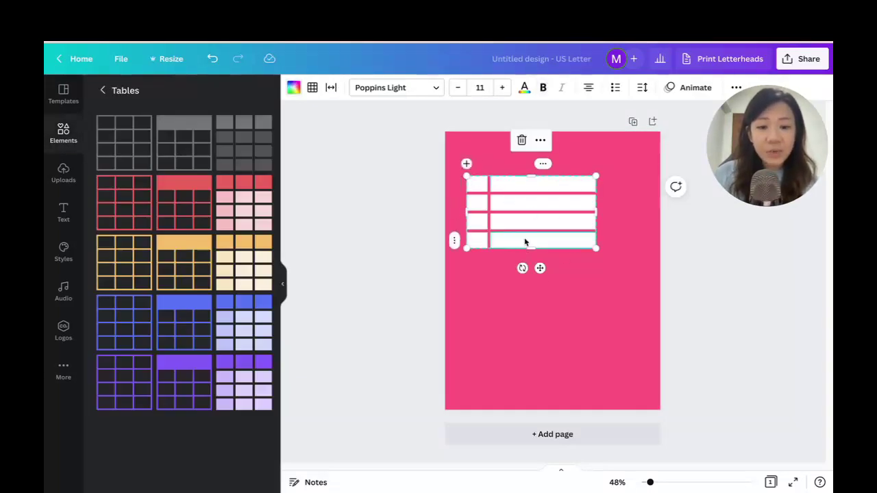
# Step: Add rows to the table with the row options and Tab until it reaches 11 rows
pyautogui.click(454, 242)
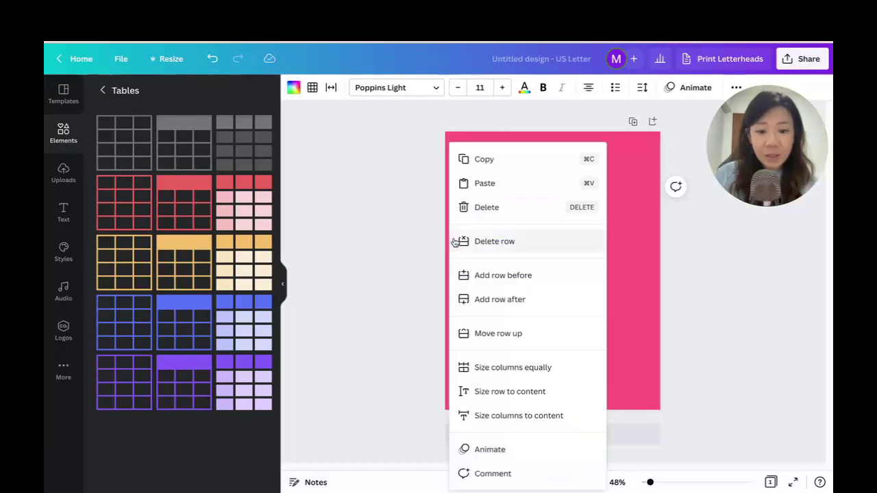
pyautogui.click(507, 277)
pyautogui.click(453, 259)
pyautogui.click(494, 299)
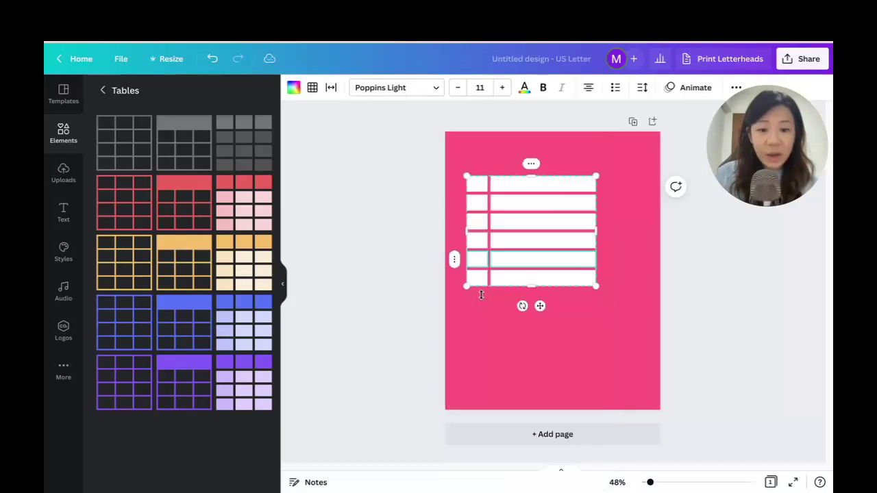
pyautogui.click(454, 259)
pyautogui.click(478, 333)
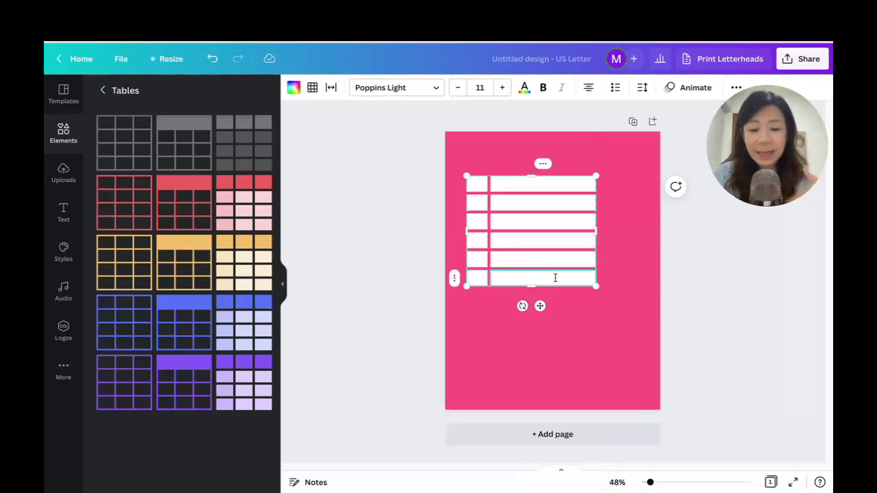
pyautogui.press('Tab')
pyautogui.press('Tab')
pyautogui.press('Tab')
pyautogui.press('Tab')
pyautogui.press('Tab')
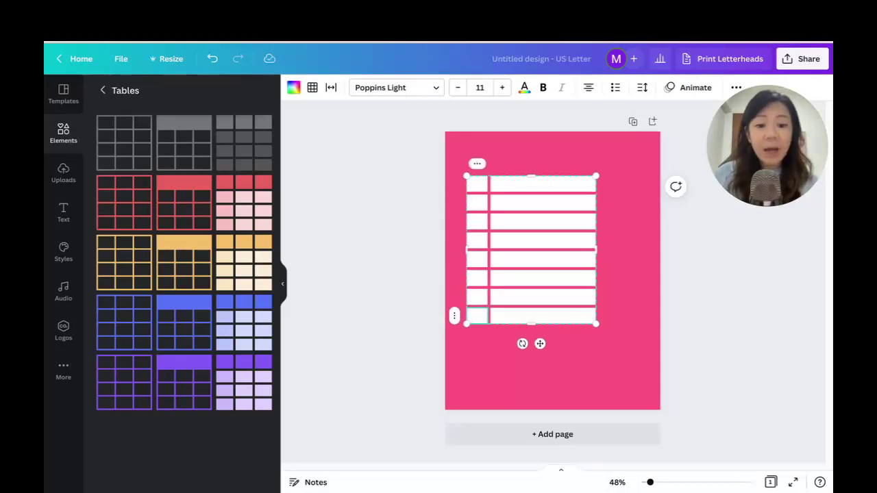
pyautogui.press('Tab')
pyautogui.press('Tab')
pyautogui.press('Tab')
pyautogui.press('Tab')
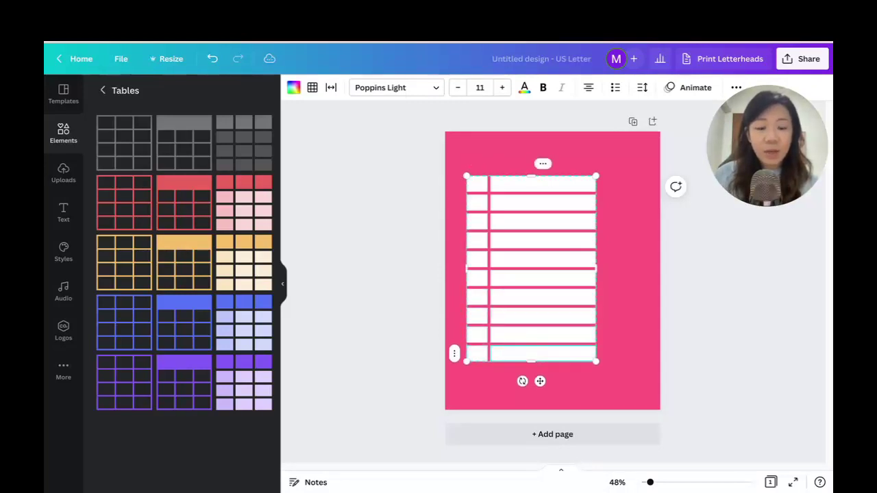
pyautogui.click(713, 274)
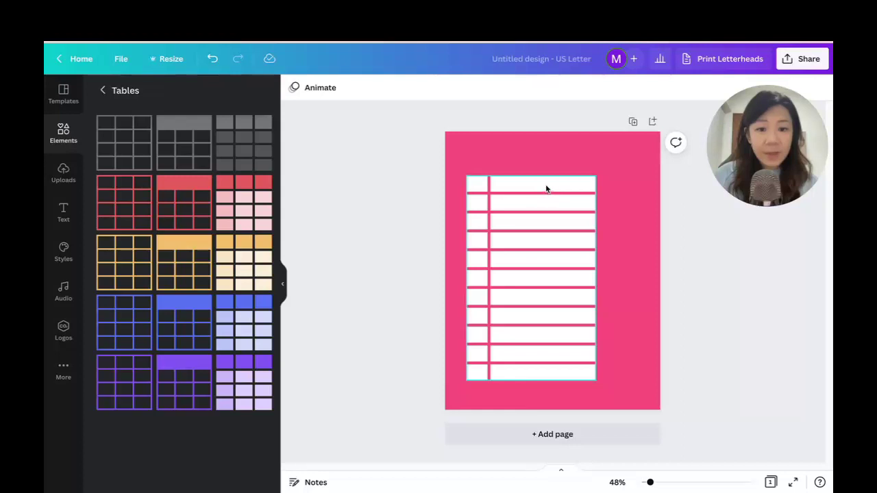
pyautogui.click(545, 187)
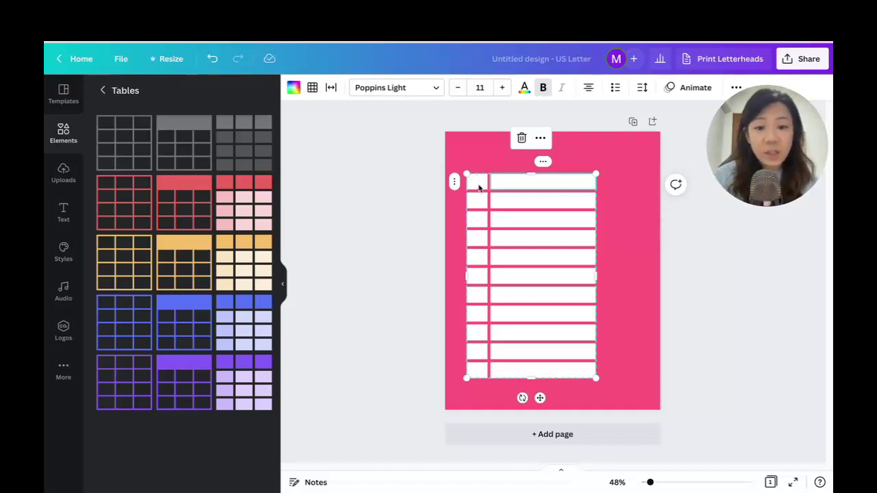
# Step: Select the first column's cells and set their border colour to black
pyautogui.click(479, 186)
pyautogui.scroll(5, 538, 275)
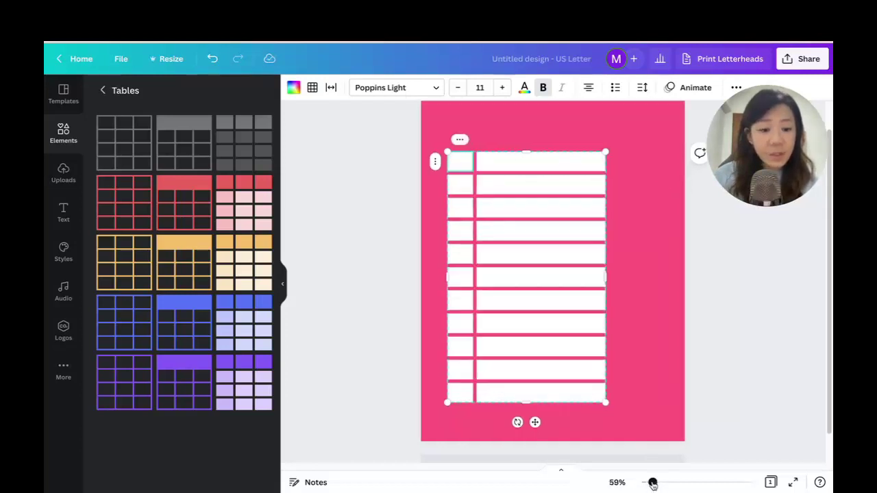
pyautogui.scroll(3, 538, 275)
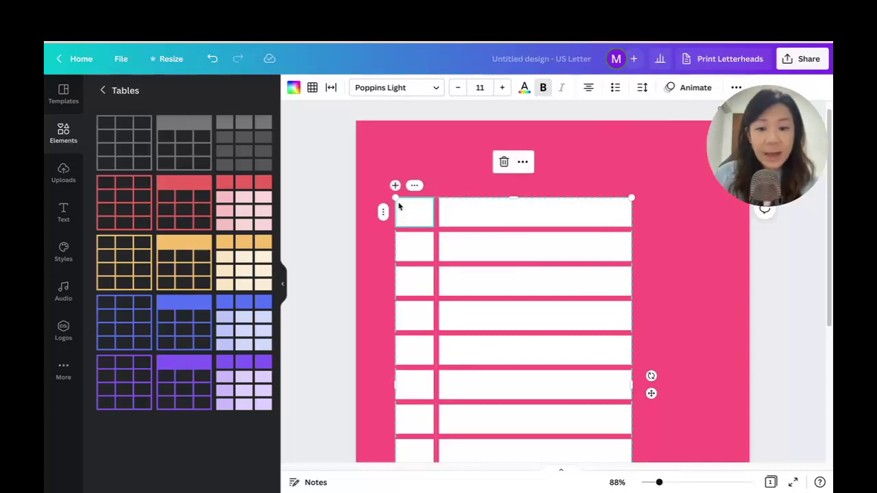
pyautogui.moveTo(427, 260); pyautogui.dragTo(417, 357)
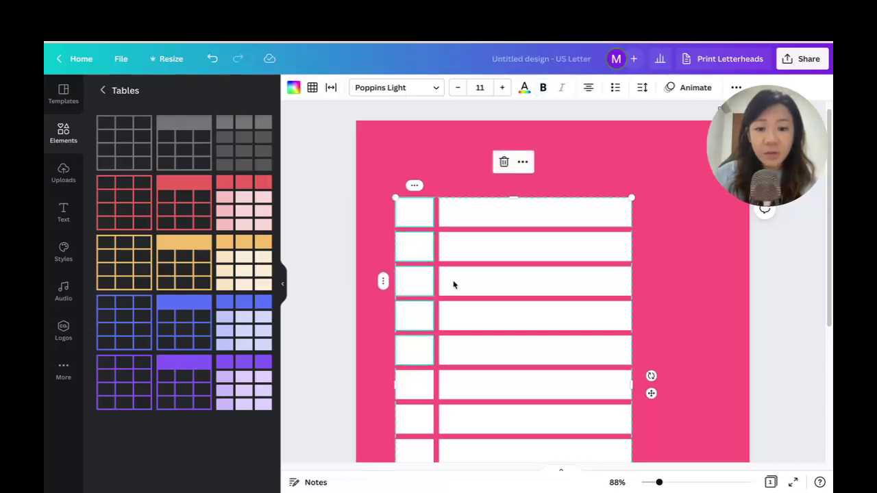
pyautogui.scroll(-3, 453, 285)
pyautogui.moveTo(417, 296); pyautogui.dragTo(416, 418)
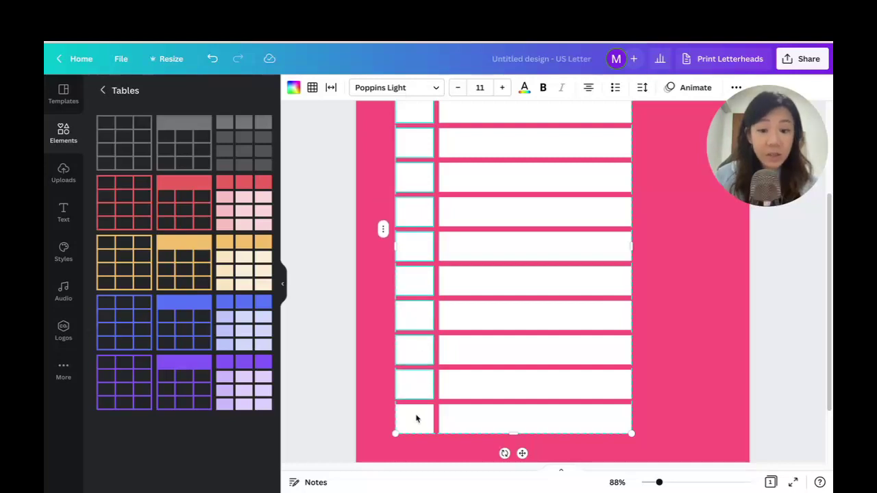
pyautogui.scroll(4, 517, 260)
pyautogui.scroll(-1, 516, 254)
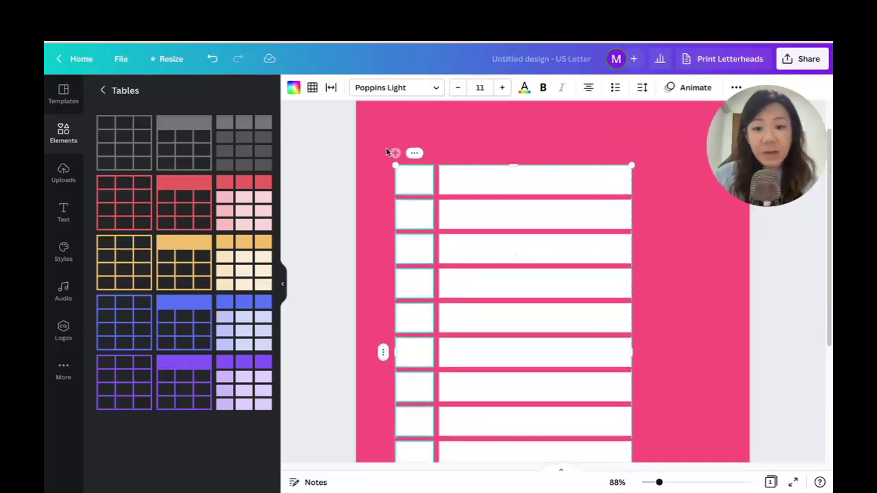
pyautogui.click(312, 88)
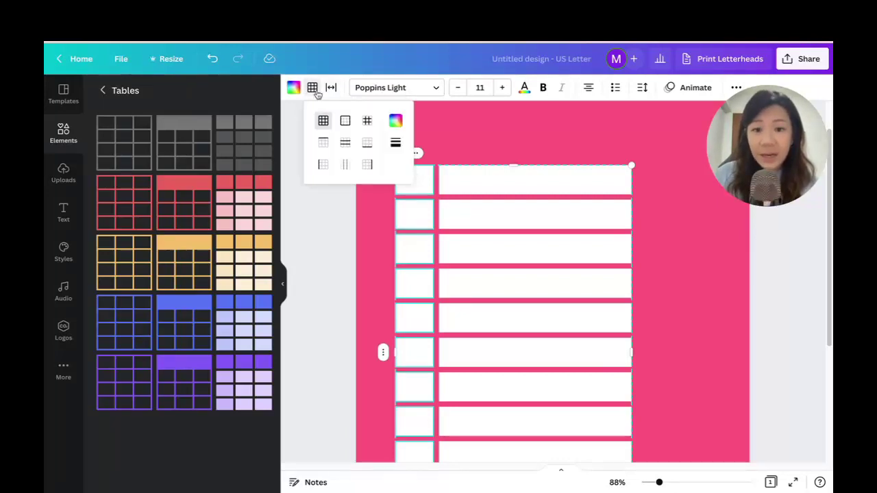
pyautogui.click(396, 121)
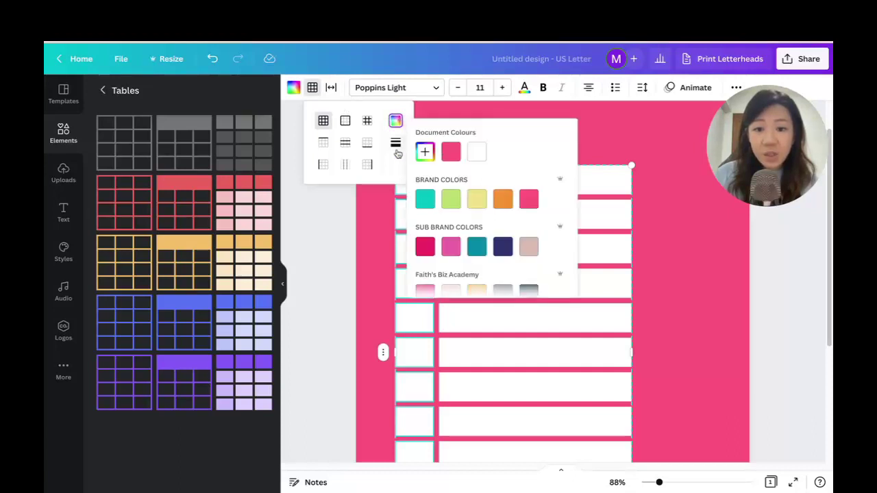
pyautogui.scroll(-1, 554, 196)
pyautogui.scroll(-2, 554, 196)
pyautogui.click(425, 197)
pyautogui.click(758, 233)
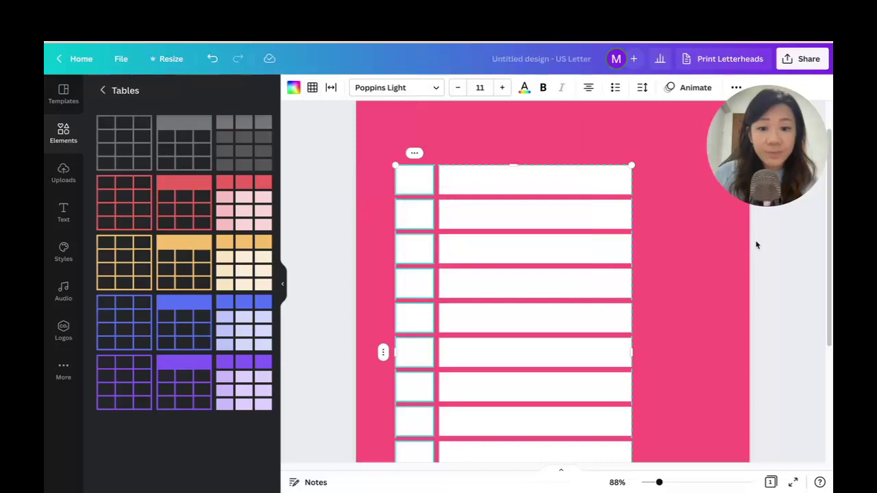
pyautogui.click(758, 243)
# Step: Reselect the first column and set its border weight to 5 for checkbox-style cells
pyautogui.click(417, 173)
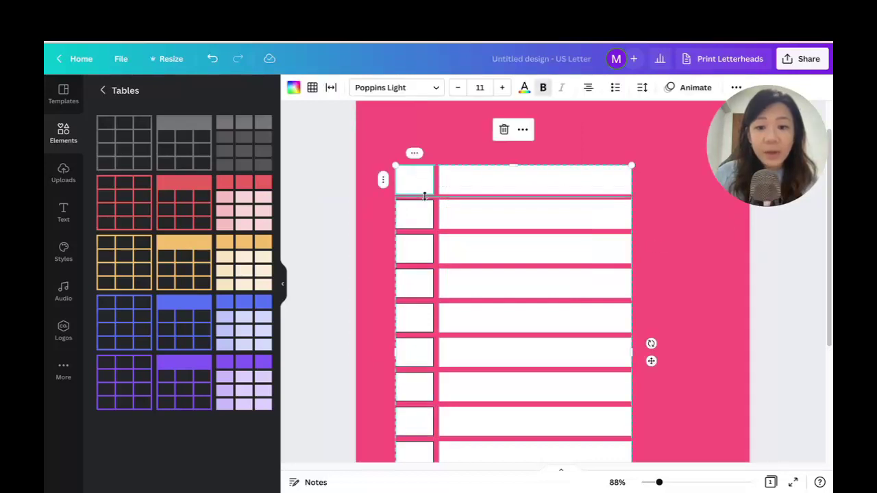
pyautogui.moveTo(420, 253); pyautogui.dragTo(411, 327)
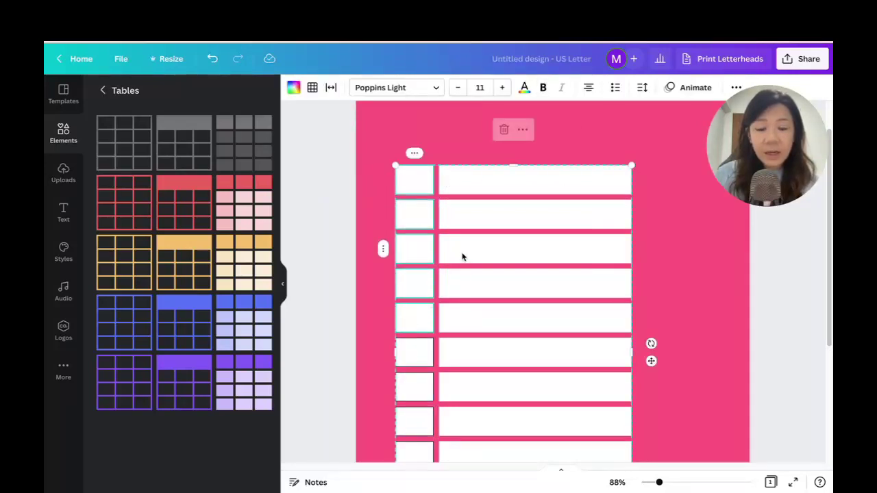
pyautogui.scroll(-3, 466, 247)
pyautogui.moveTo(417, 185); pyautogui.dragTo(416, 356)
pyautogui.scroll(3, 466, 261)
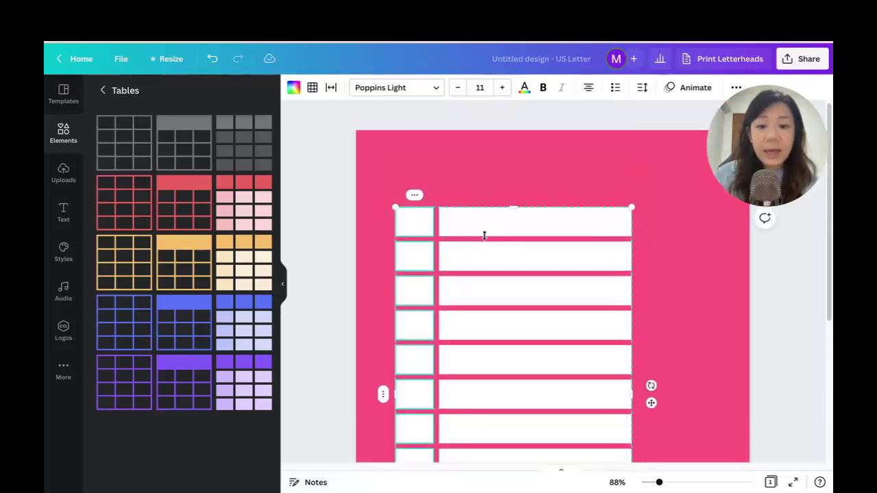
pyautogui.click(312, 89)
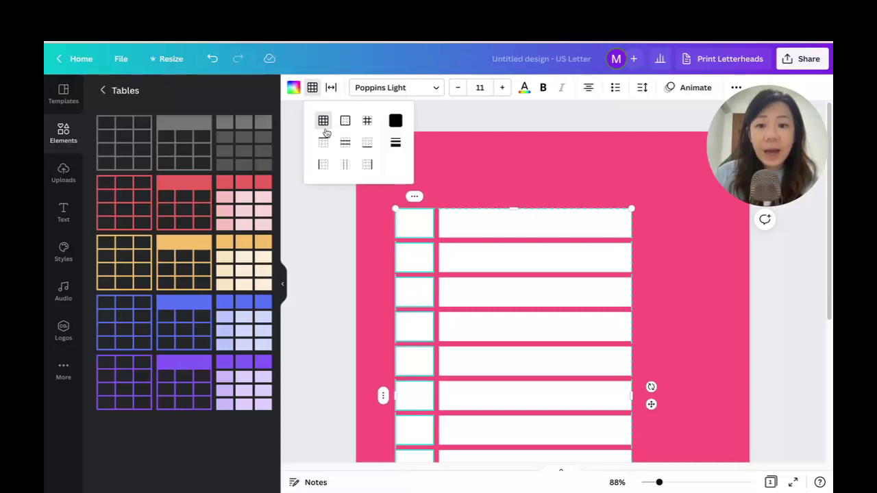
pyautogui.click(397, 149)
pyautogui.moveTo(434, 171)
pyautogui.mouseDown()
pyautogui.moveTo(479, 171)
pyautogui.moveTo(447, 172)
pyautogui.mouseUp()
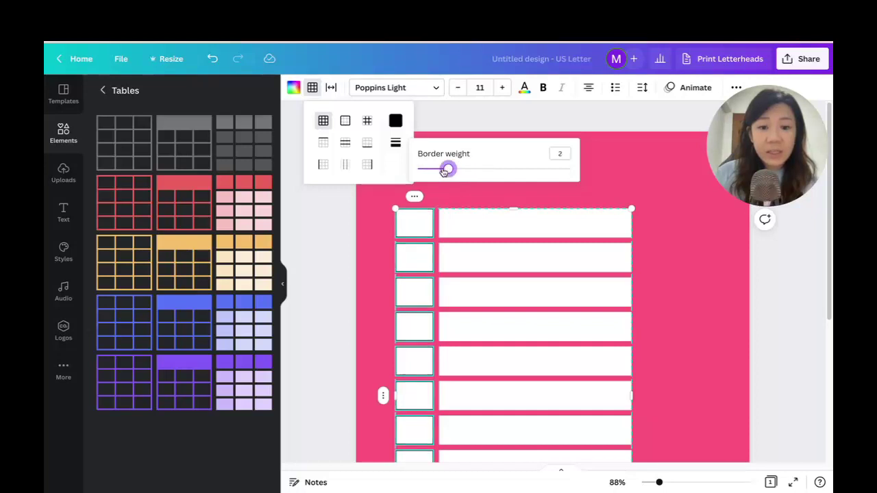
pyautogui.click(566, 155)
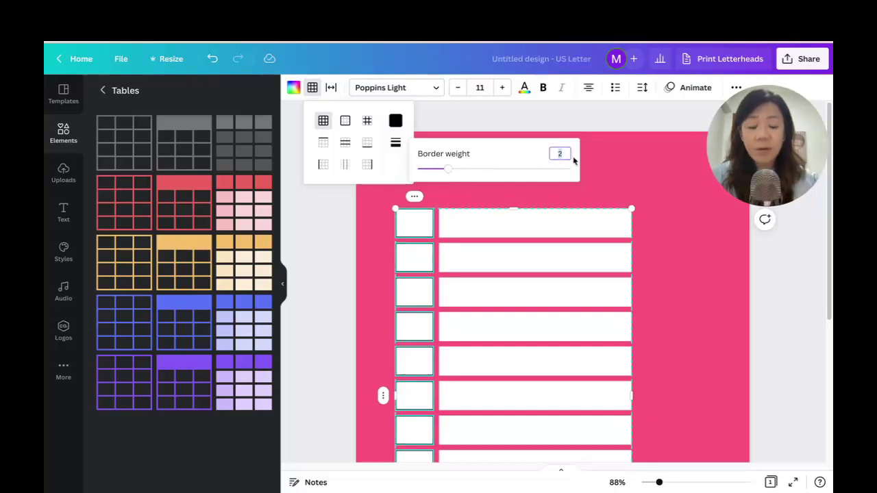
pyautogui.write('5')
pyautogui.click(788, 322)
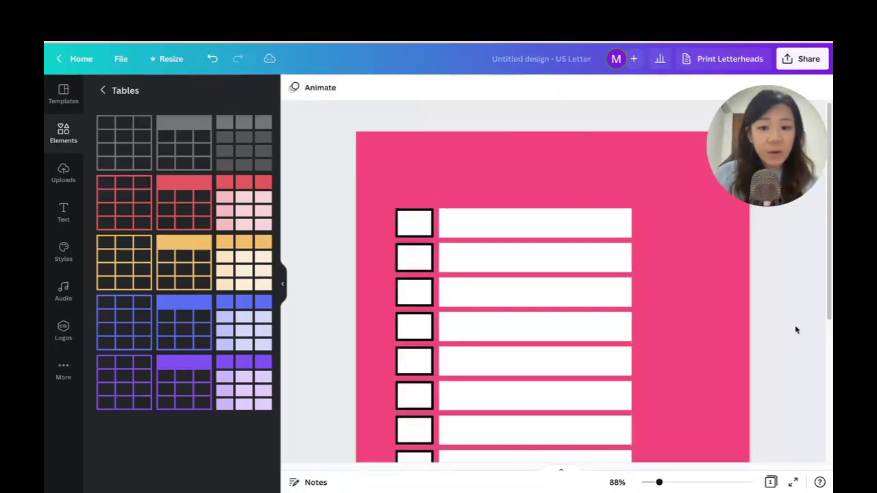
pyautogui.click(504, 175)
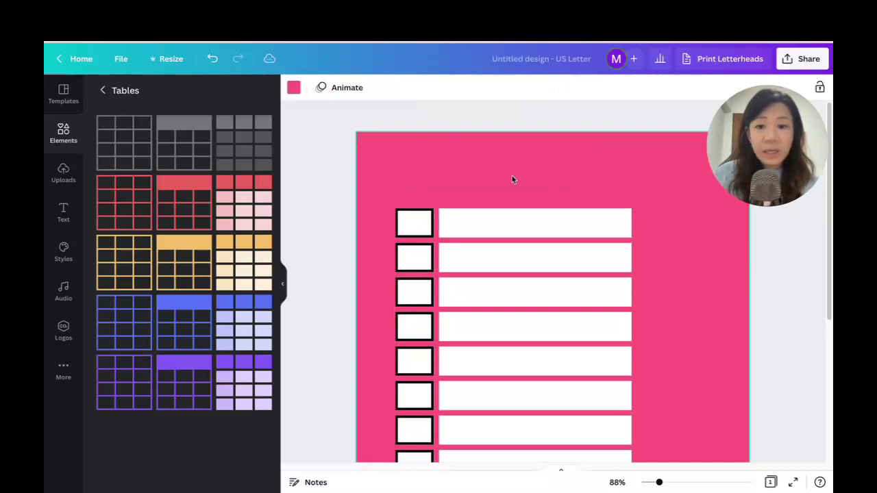
# Step: Change the page background to white
pyautogui.click(294, 87)
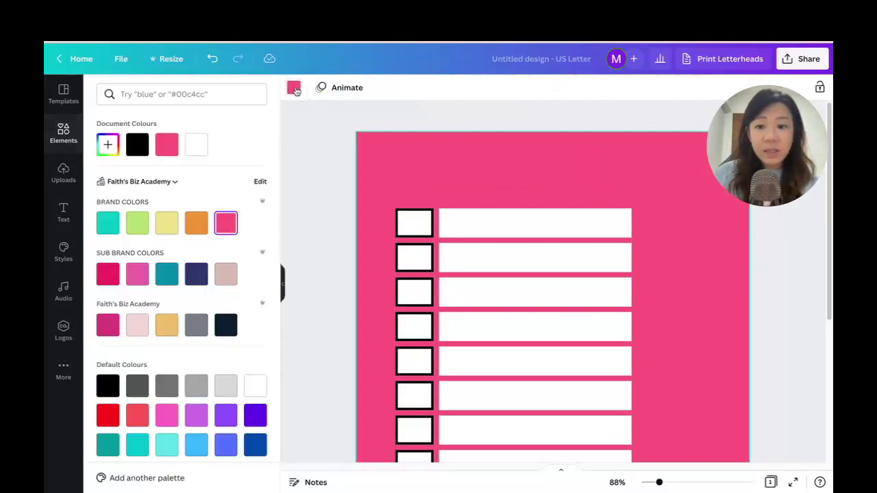
pyautogui.click(199, 144)
pyautogui.click(788, 272)
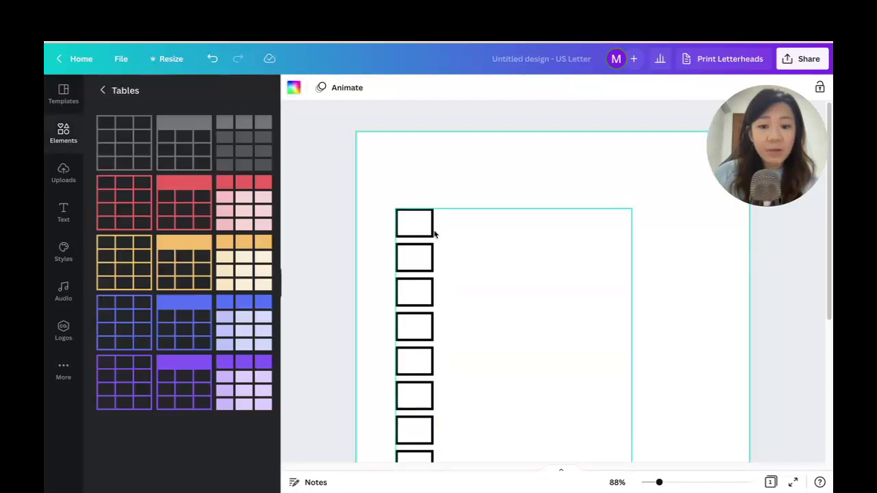
# Step: Move the checkbox table up and to the right on the page
pyautogui.click(433, 229)
pyautogui.moveTo(433, 229); pyautogui.dragTo(439, 187)
pyautogui.scroll(-2, 500, 205)
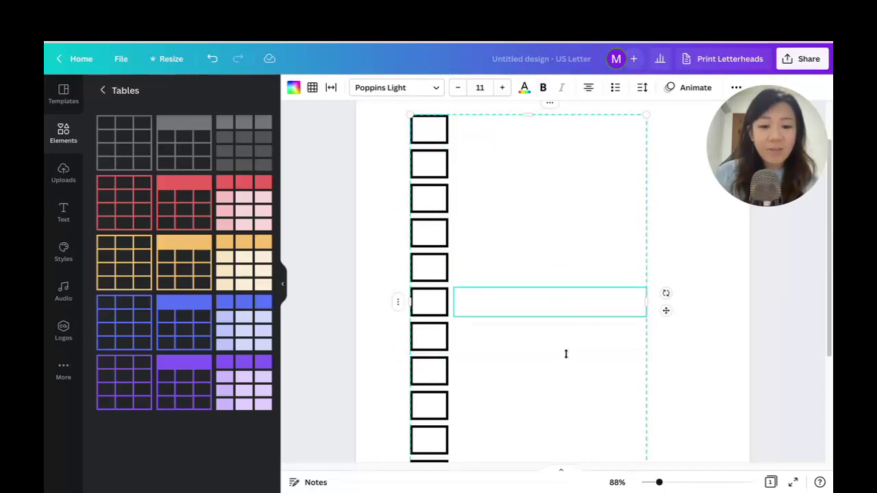
pyautogui.scroll(-2, 561, 313)
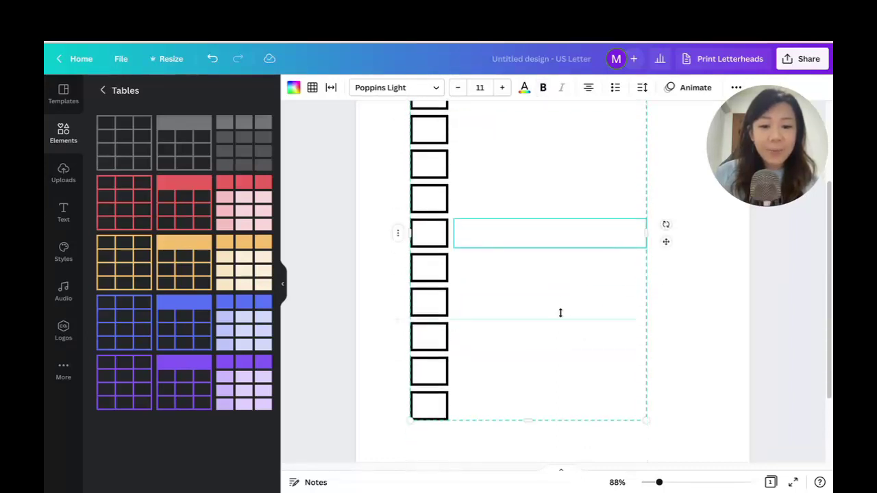
pyautogui.click(727, 303)
pyautogui.scroll(1, 561, 168)
pyautogui.scroll(2, 603, 185)
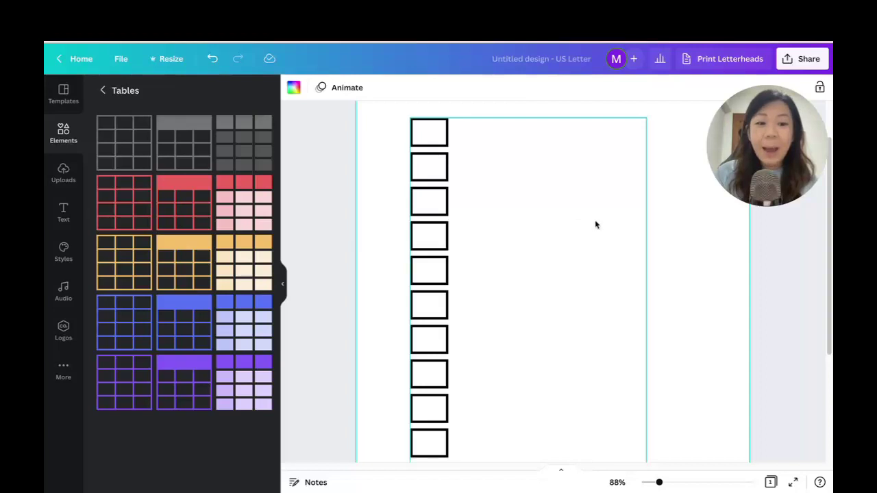
pyautogui.scroll(-1, 663, 251)
pyautogui.scroll(2, 662, 251)
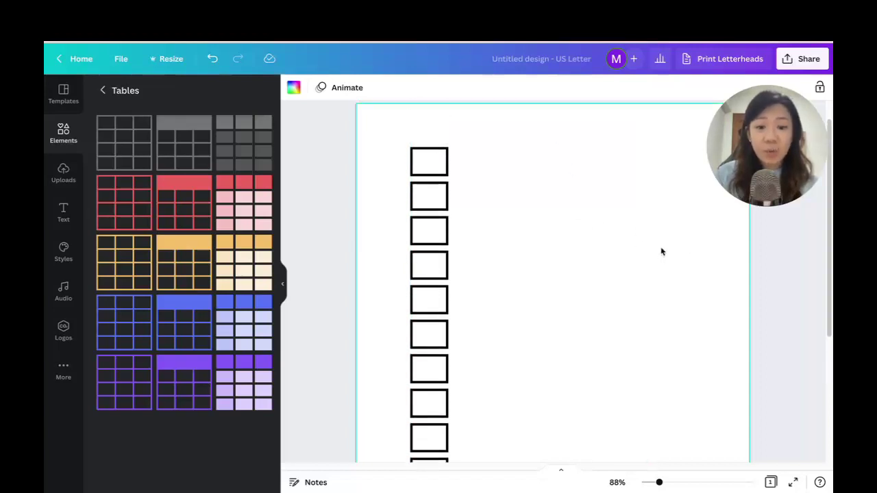
# Step: Set the top-right cell's text to 14 pt black
pyautogui.click(515, 161)
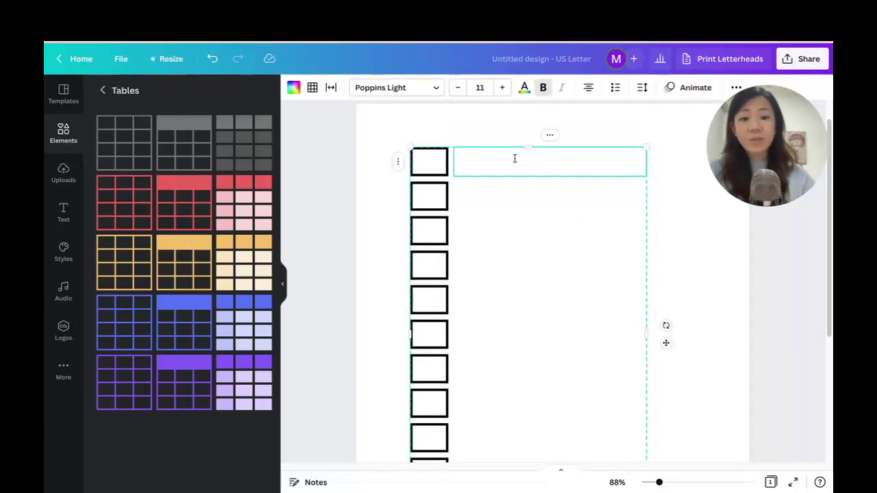
pyautogui.click(511, 160)
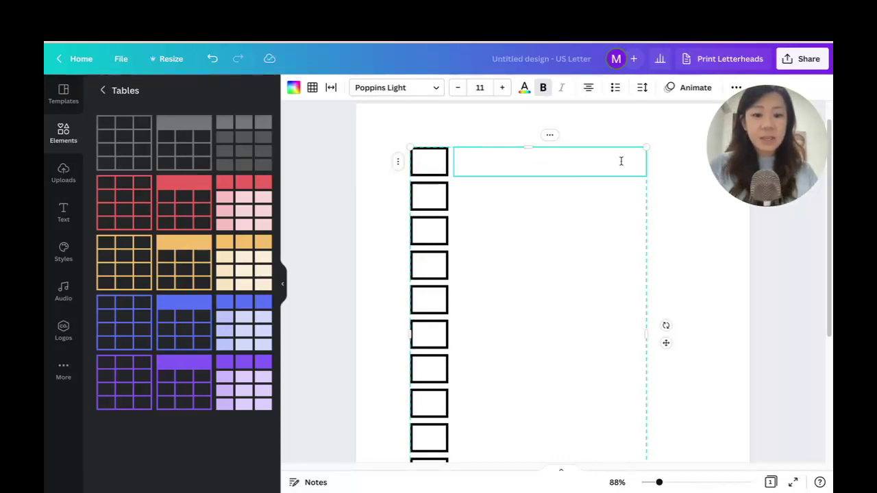
pyautogui.moveTo(621, 160); pyautogui.dragTo(474, 160)
pyautogui.click(481, 92)
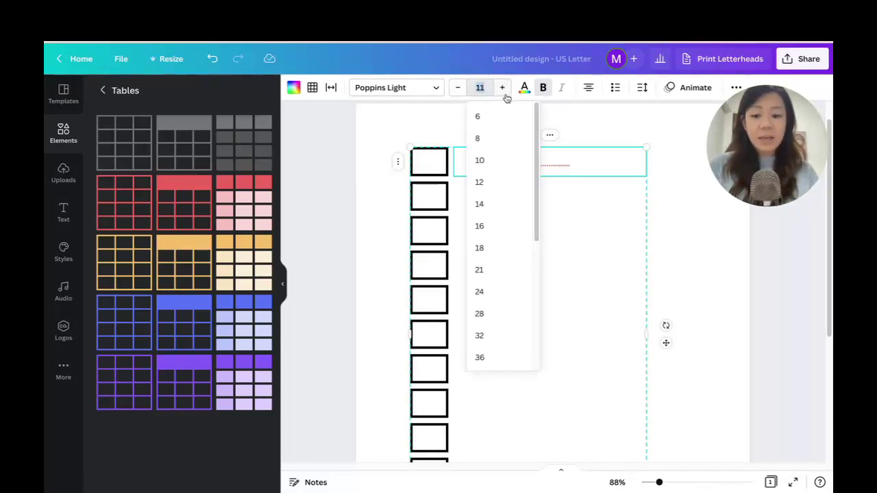
pyautogui.write('14')
pyautogui.click(524, 87)
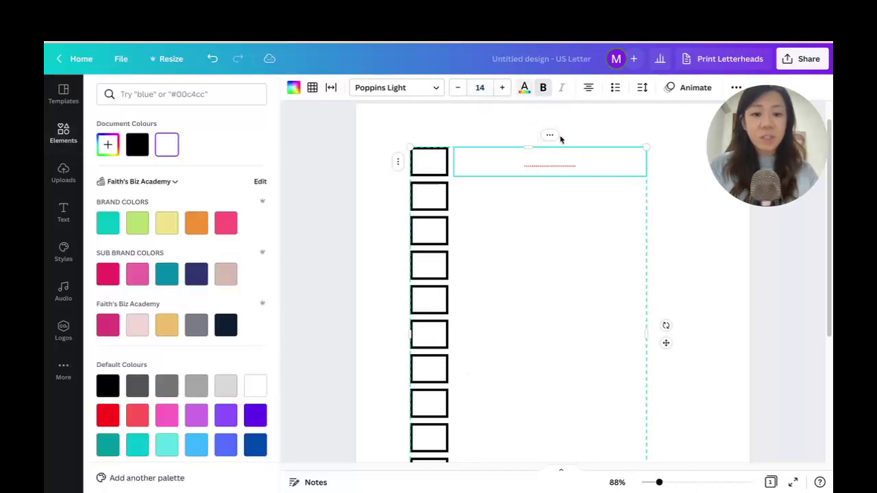
pyautogui.click(137, 144)
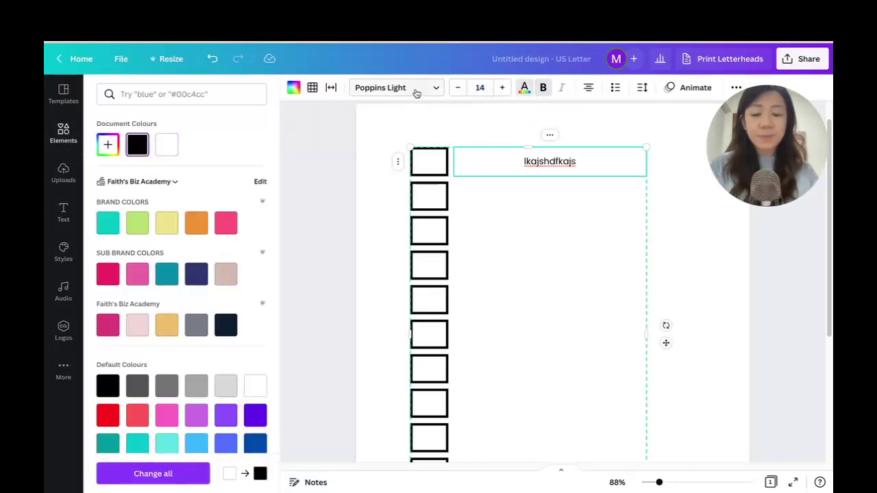
pyautogui.click(597, 163)
pyautogui.moveTo(519, 159); pyautogui.dragTo(577, 163)
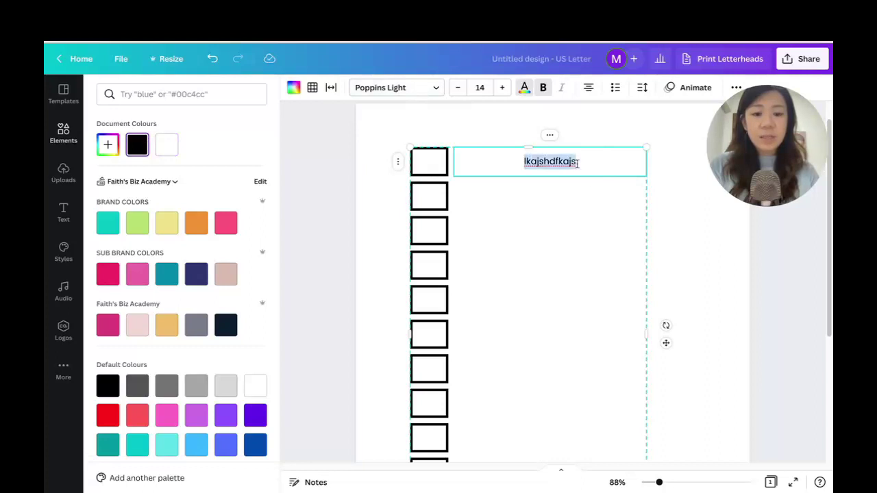
# Step: Select the empty item cells below and make their text 14 pt black
pyautogui.click(597, 193)
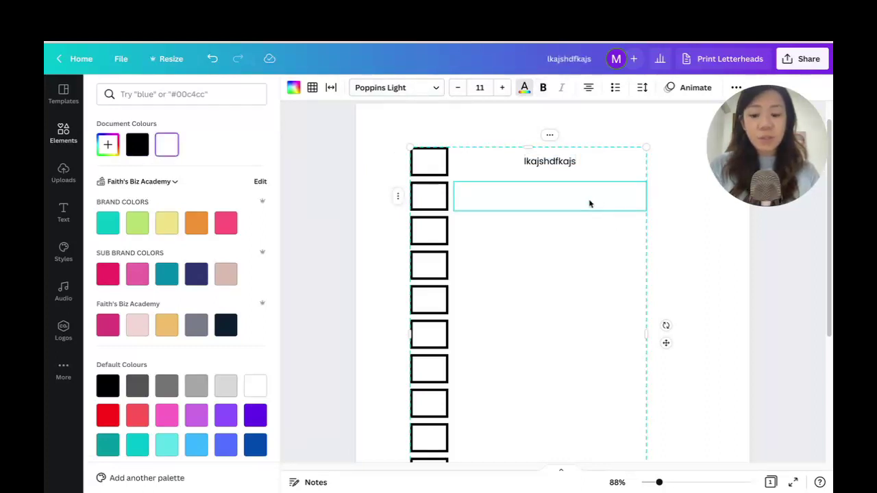
pyautogui.moveTo(589, 216); pyautogui.dragTo(594, 341)
pyautogui.scroll(-2, 608, 271)
pyautogui.moveTo(607, 280); pyautogui.dragTo(599, 337)
pyautogui.scroll(-4, 610, 294)
pyautogui.scroll(5, 597, 226)
pyautogui.moveTo(597, 236); pyautogui.dragTo(595, 217)
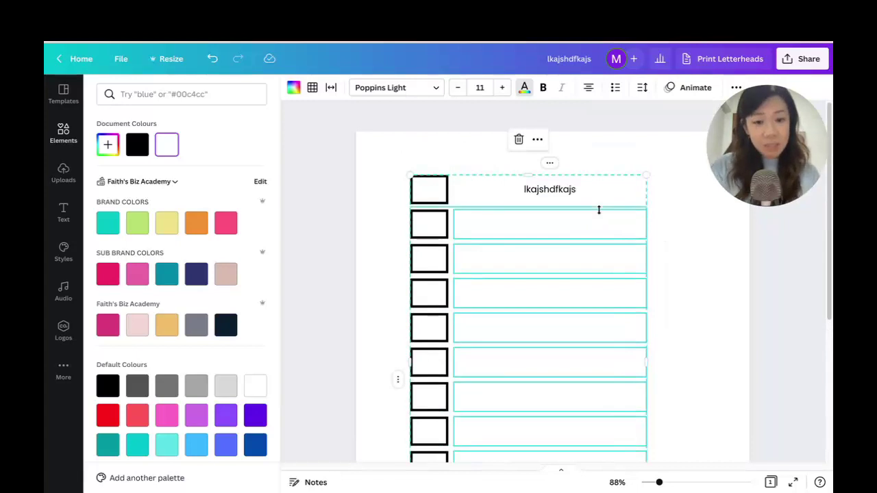
pyautogui.click(479, 88)
pyautogui.write('14')
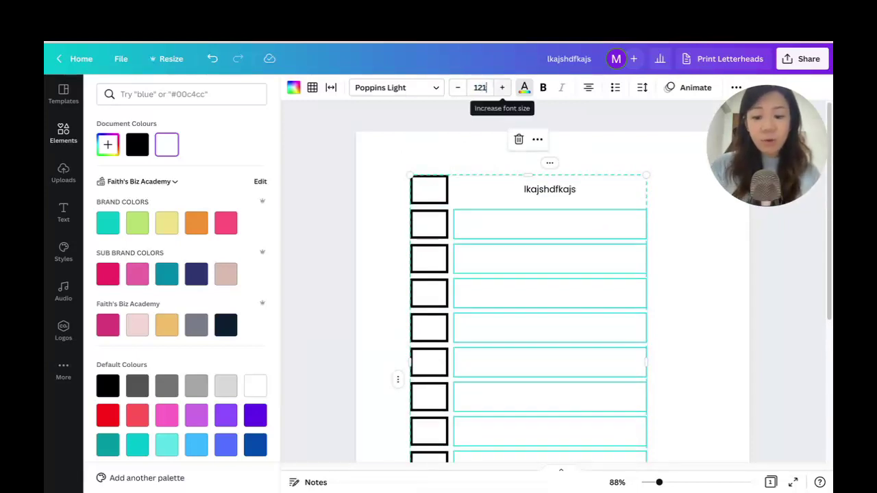
pyautogui.press('BackSpace')
pyautogui.press('BackSpace')
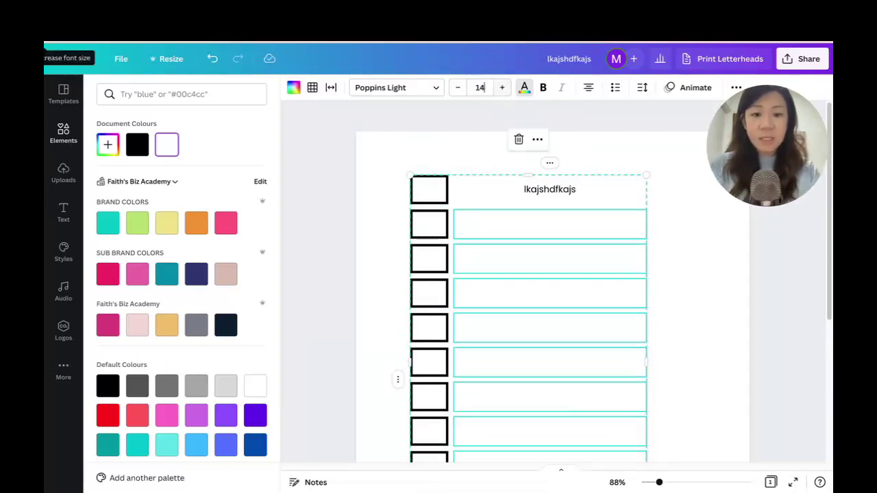
pyautogui.click(524, 88)
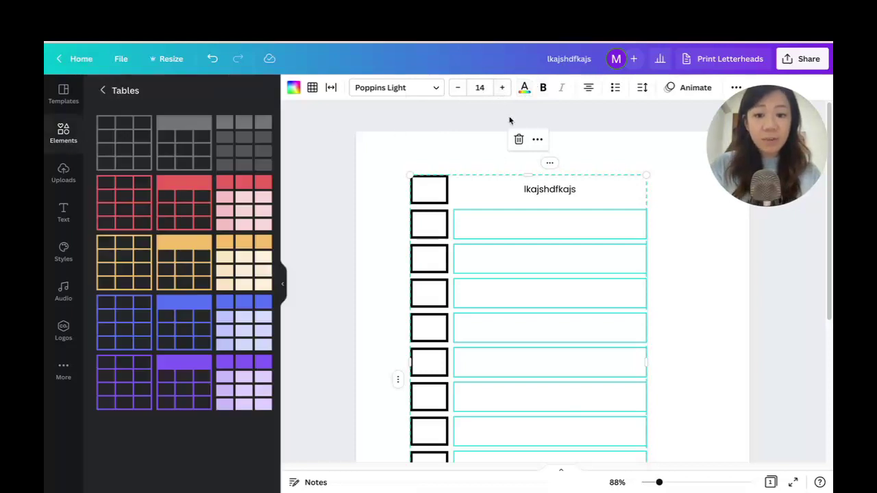
pyautogui.click(523, 88)
pyautogui.click(135, 143)
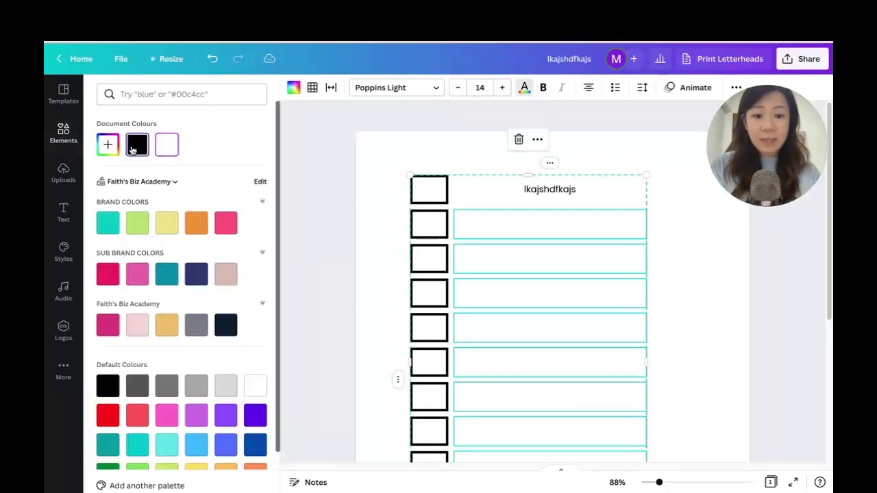
pyautogui.click(404, 89)
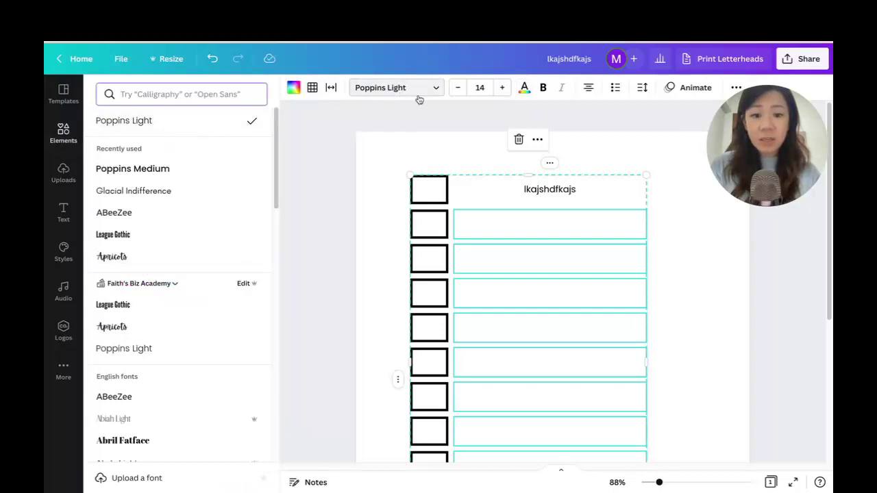
pyautogui.click(540, 221)
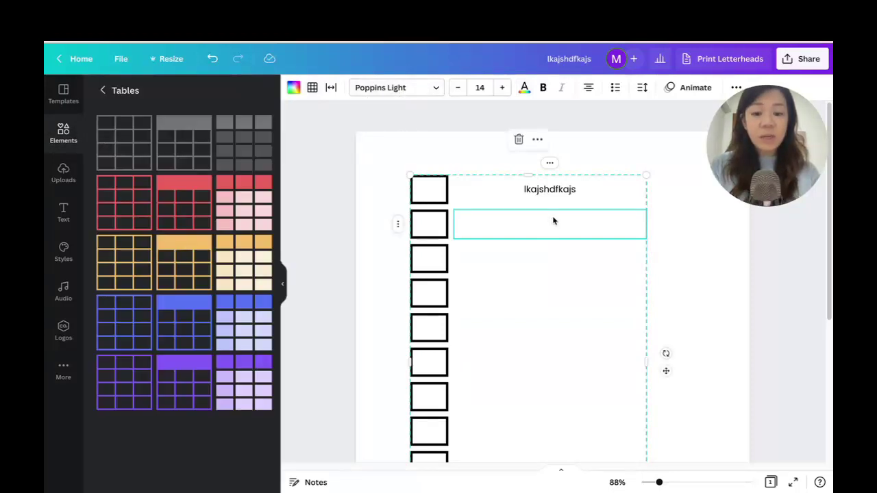
# Step: Enter tent, marshmallows, sleeping bag and binoculars into the first four item cells
pyautogui.write('tent')
pyautogui.click(559, 261)
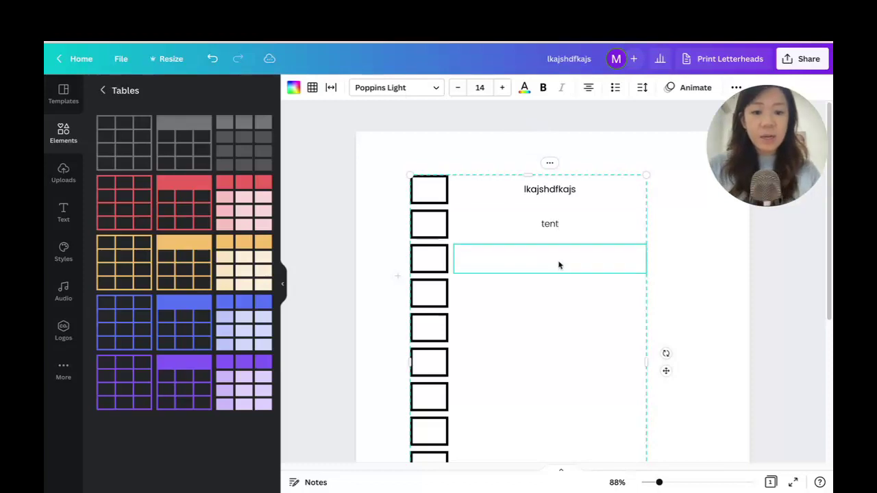
pyautogui.write('marshmallows')
pyautogui.click(543, 294)
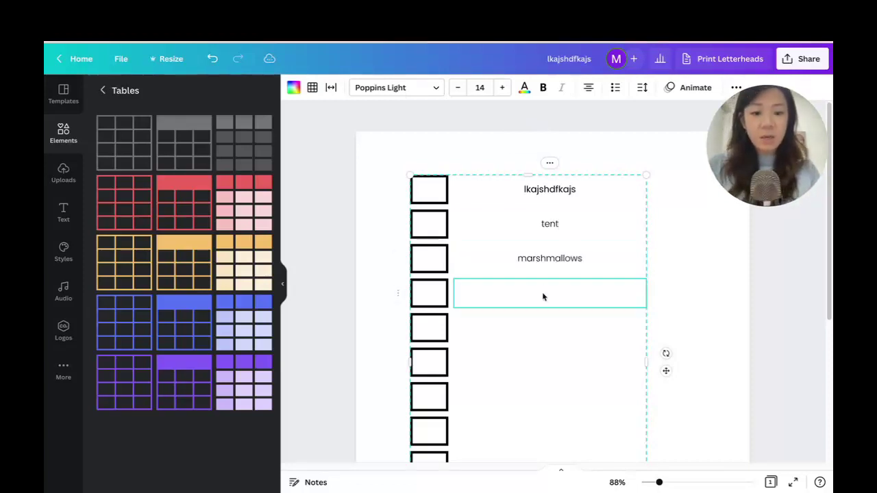
pyautogui.write('sleeping')
pyautogui.click(549, 325)
pyautogui.click(574, 299)
pyautogui.doubleClick(575, 295)
pyautogui.press('Right')
pyautogui.write('bag')
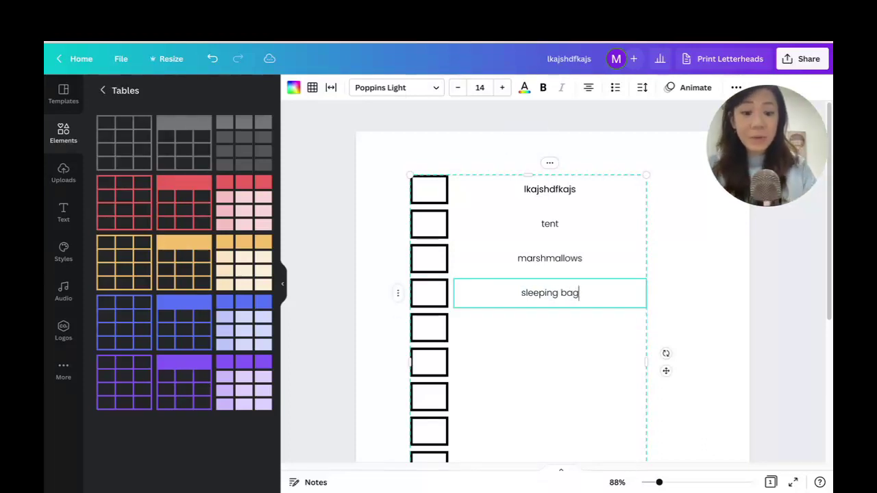
pyautogui.scroll(-1, 554, 299)
pyautogui.click(547, 309)
pyautogui.write('binoculars')
# Step: Fill the six remaining item cells with placeholder filler text
pyautogui.scroll(-4, 534, 318)
pyautogui.click(545, 246)
pyautogui.write('askdhfksd')
pyautogui.click(550, 282)
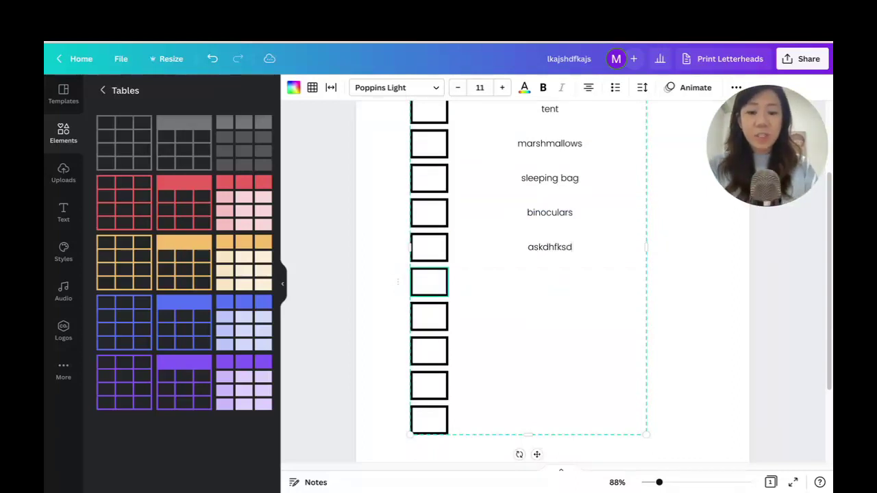
pyautogui.write('kajshdflkajsd')
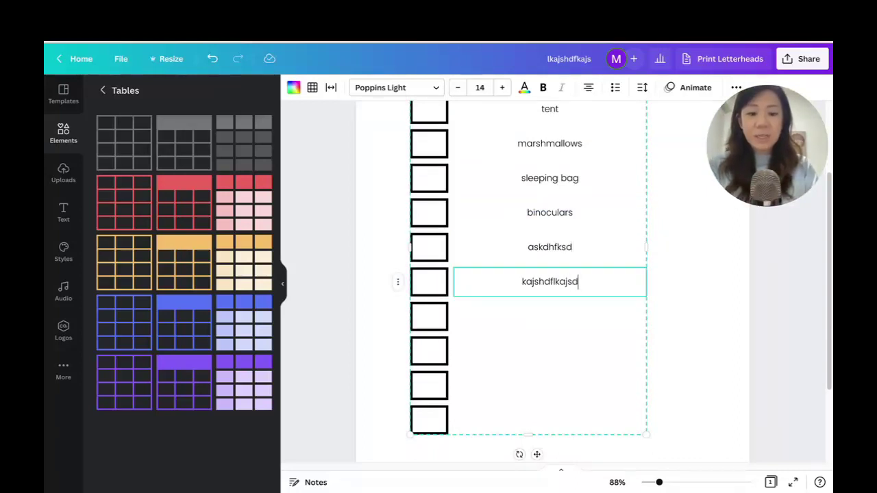
pyautogui.click(550, 316)
pyautogui.write('kljshdflkash')
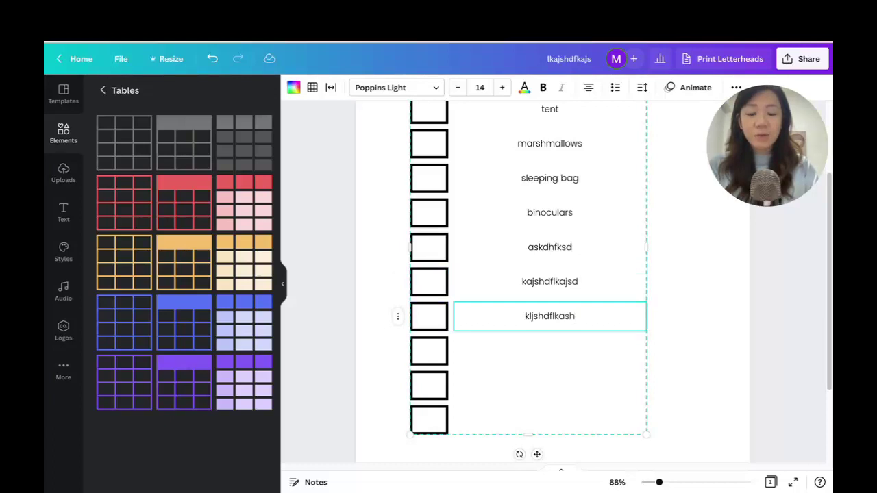
pyautogui.click(550, 350)
pyautogui.write('kljashdflkjahsd')
pyautogui.click(550, 385)
pyautogui.write('lkjhsdflkjah')
pyautogui.press('Tab')
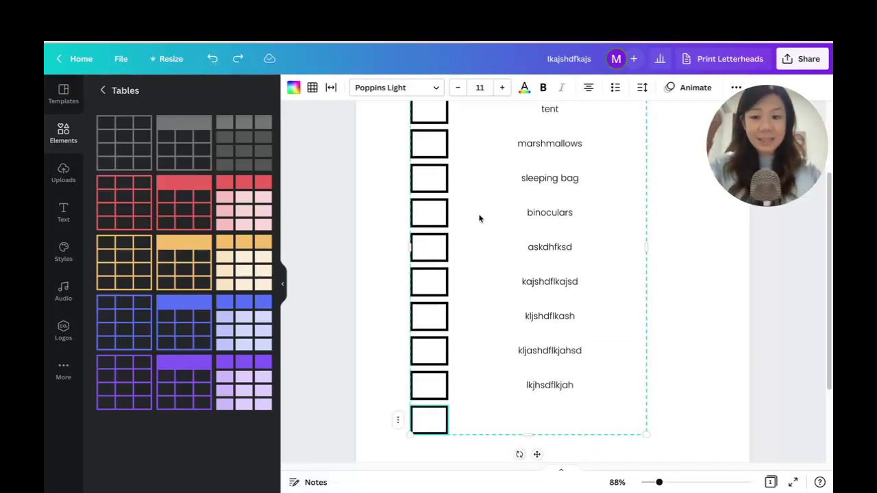
pyautogui.click(559, 424)
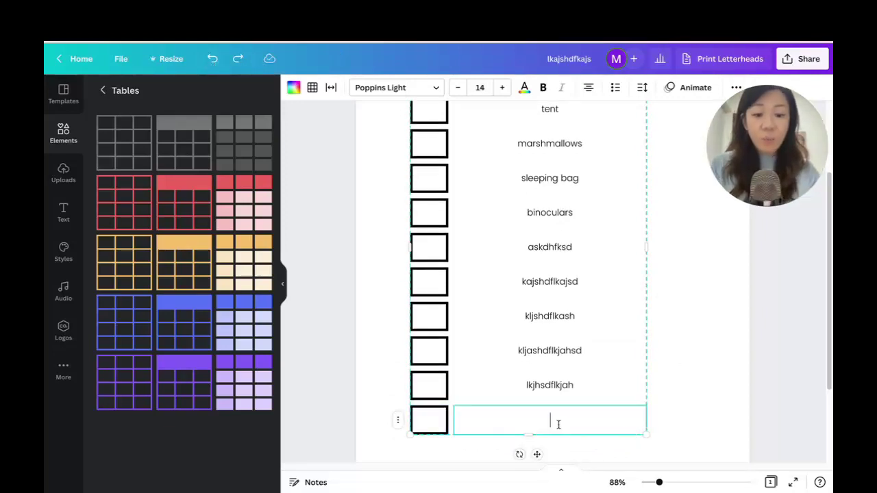
pyautogui.write('asdfkjasdhfk')
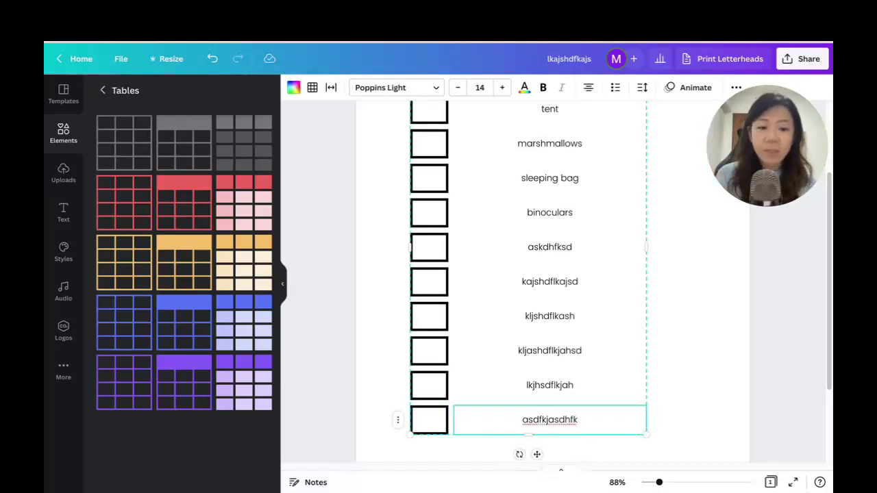
# Step: Zoom out to 52% and select the whole checklist table
pyautogui.click(668, 342)
pyautogui.scroll(2, 678, 338)
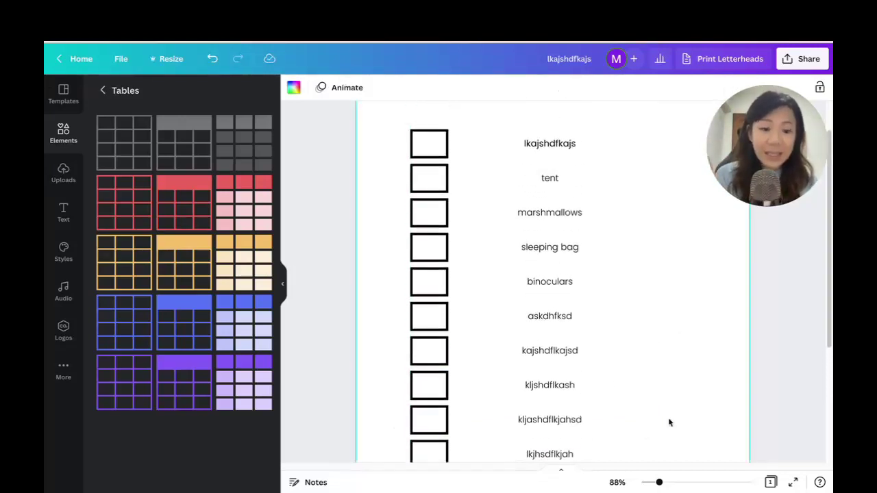
pyautogui.moveTo(659, 482); pyautogui.dragTo(651, 482)
pyautogui.click(505, 185)
pyautogui.click(551, 166)
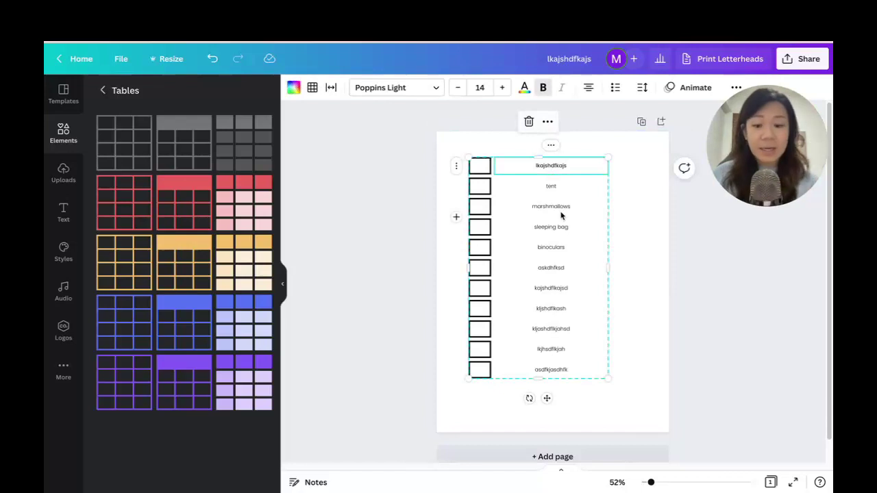
pyautogui.moveTo(642, 427); pyautogui.dragTo(536, 165)
# Step: Left-align the checklist items, narrow the table, and move it down and left
pyautogui.click(588, 87)
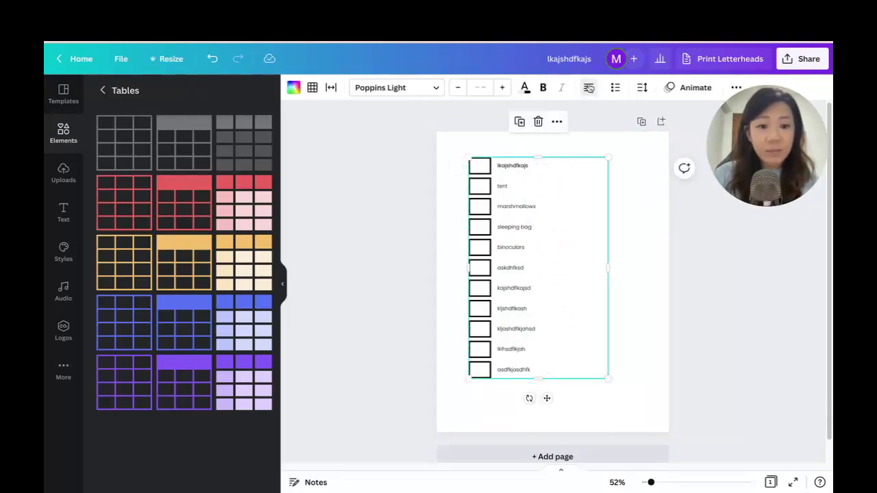
pyautogui.moveTo(608, 268); pyautogui.dragTo(564, 262)
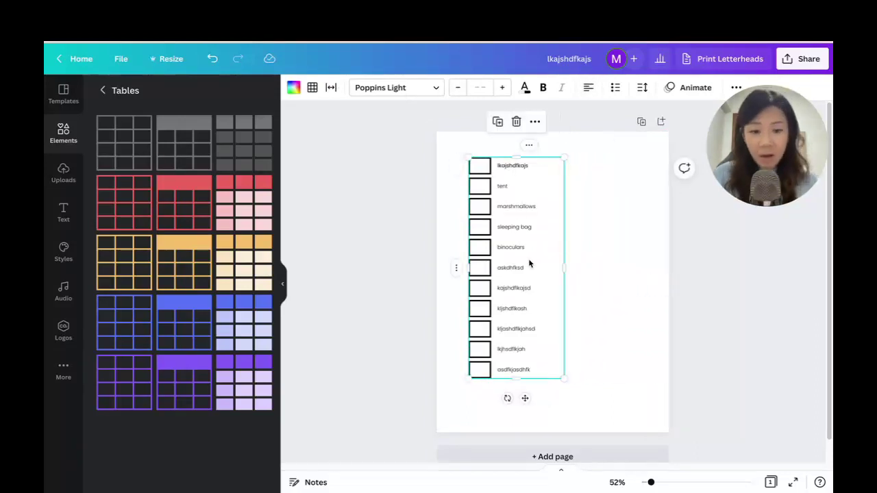
pyautogui.click(617, 245)
pyautogui.moveTo(541, 165); pyautogui.dragTo(530, 196)
pyautogui.press('Escape')
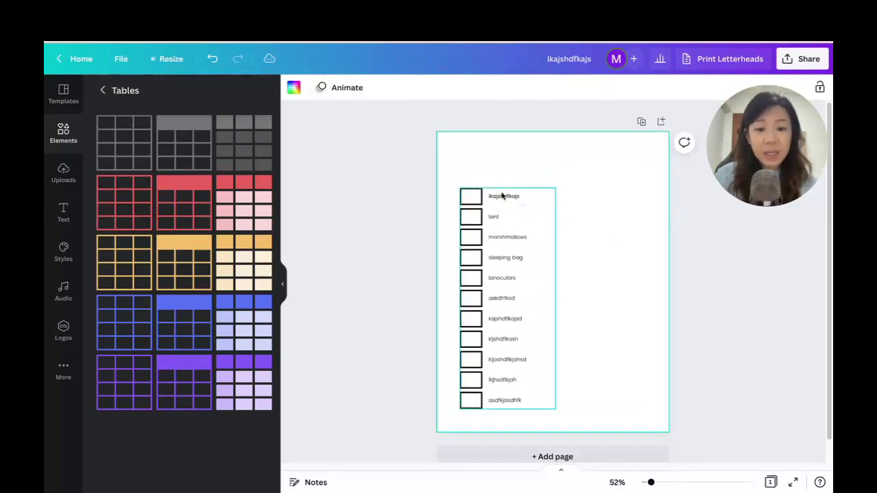
pyautogui.moveTo(415, 171); pyautogui.dragTo(595, 397)
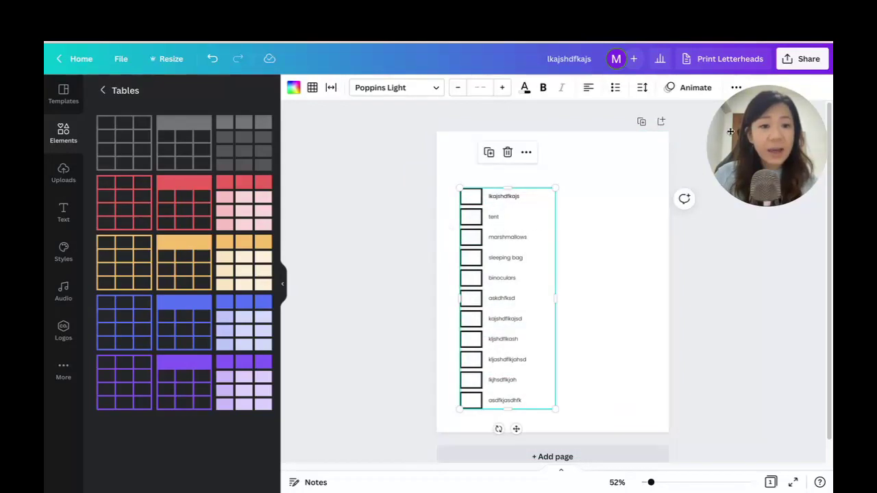
pyautogui.click(737, 87)
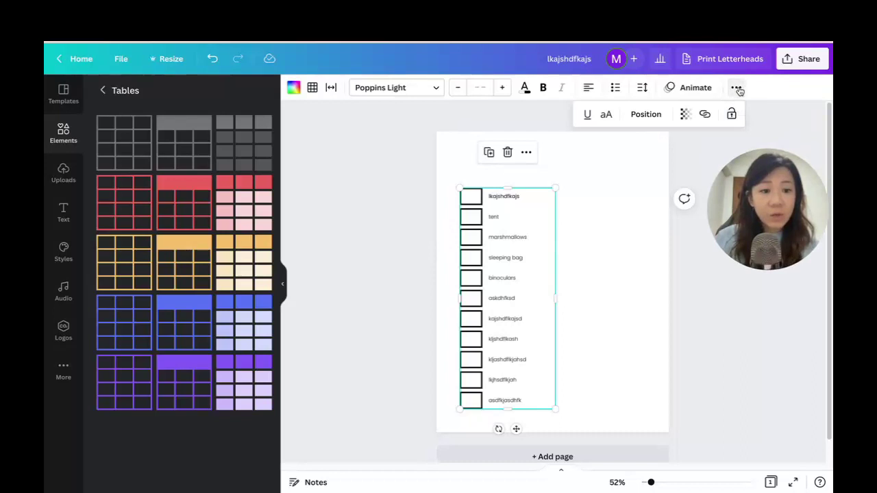
pyautogui.click(489, 153)
pyautogui.click(531, 205)
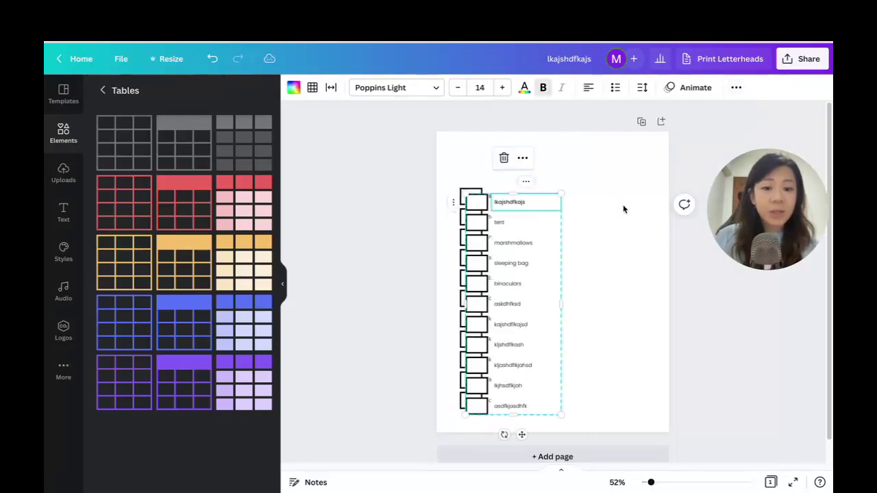
pyautogui.click(612, 214)
pyautogui.moveTo(560, 210); pyautogui.dragTo(649, 205)
pyautogui.click(677, 277)
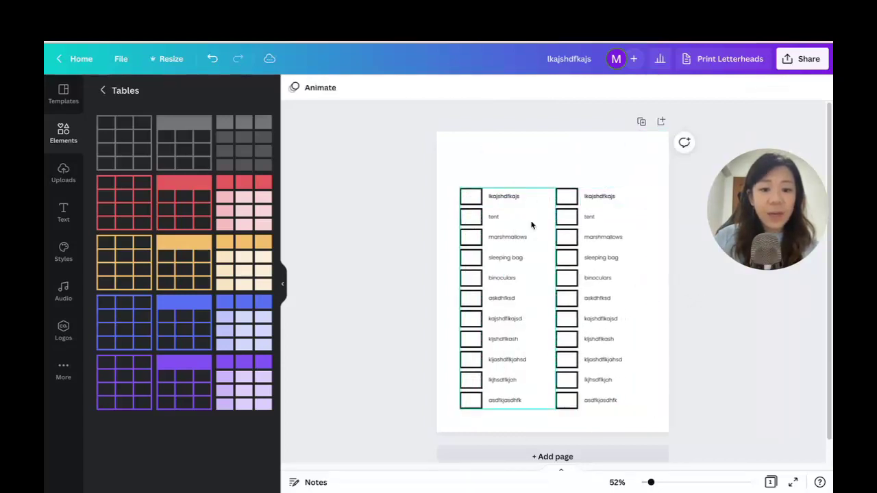
pyautogui.click(540, 206)
pyautogui.click(530, 397)
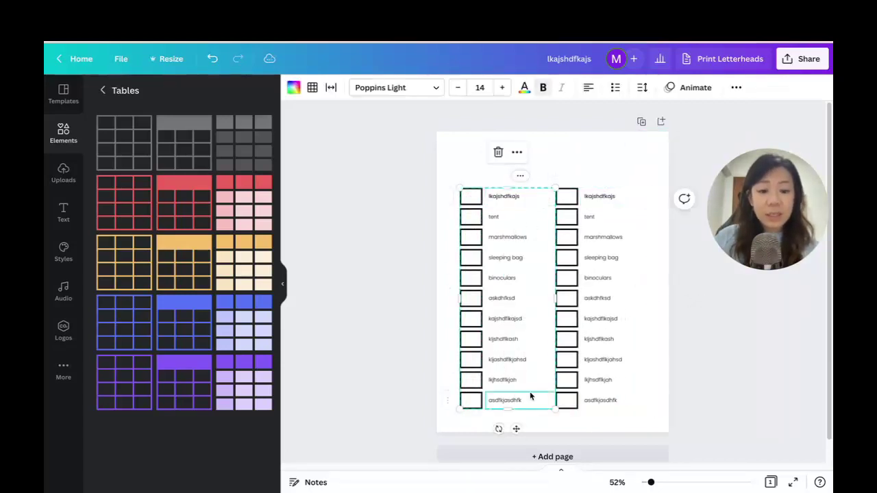
pyautogui.doubleClick(529, 397)
pyautogui.click(532, 400)
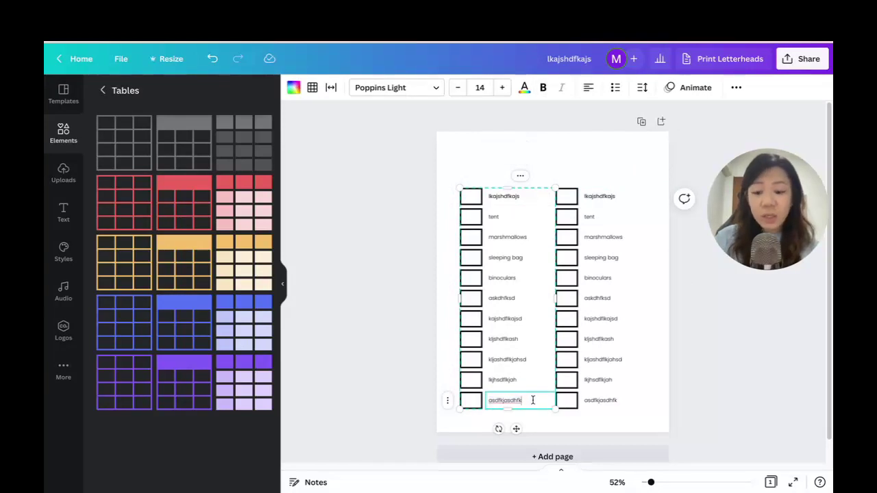
pyautogui.press('Tab')
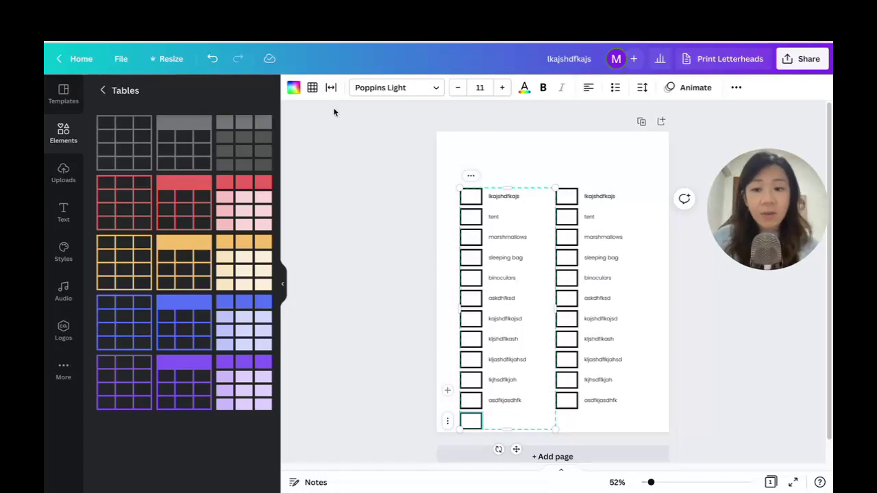
pyautogui.click(213, 61)
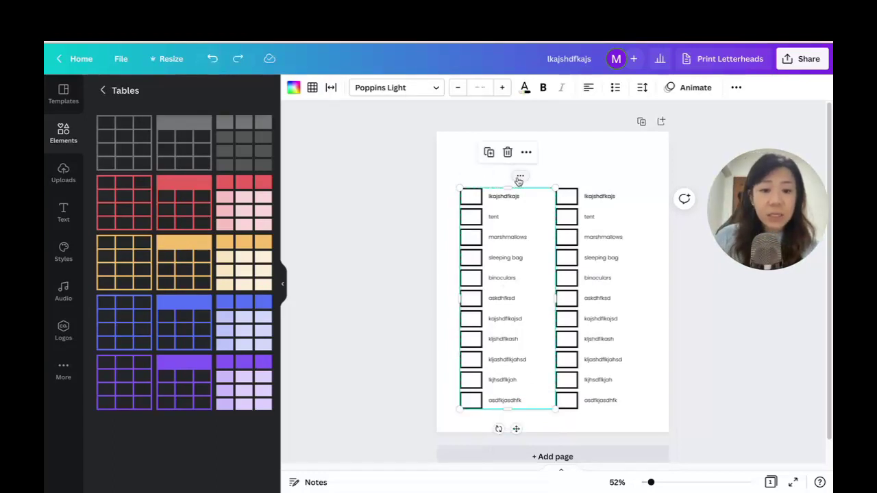
pyautogui.click(520, 179)
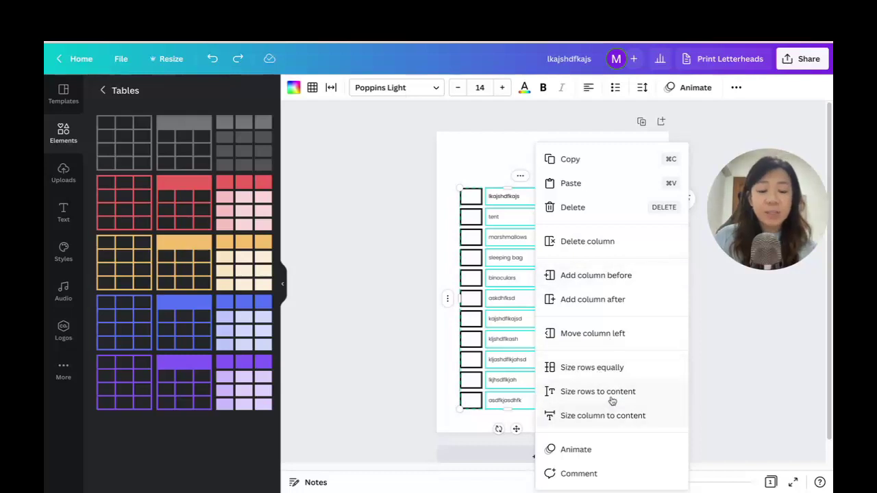
pyautogui.click(715, 372)
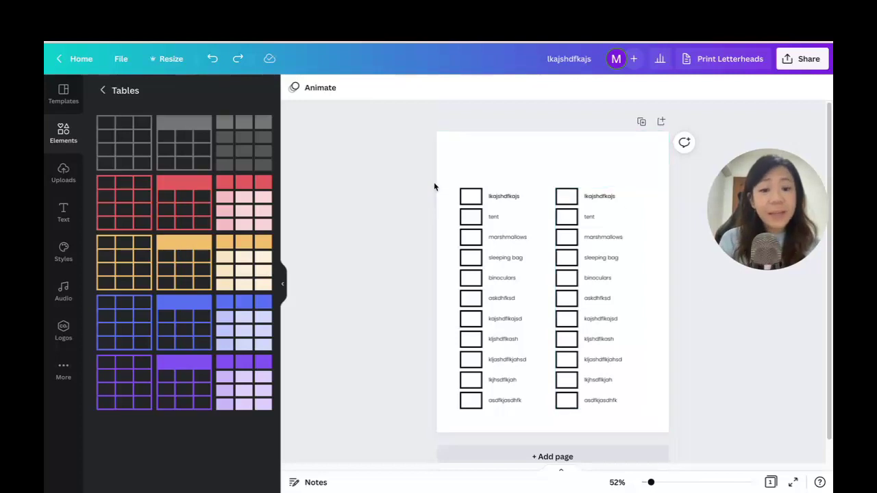
# Step: Add the HUGE SALE text style, delete SALE, and retype the heading as CAMPING CHECKLIST
pyautogui.click(63, 212)
pyautogui.scroll(-1, 117, 222)
pyautogui.scroll(-1, 129, 221)
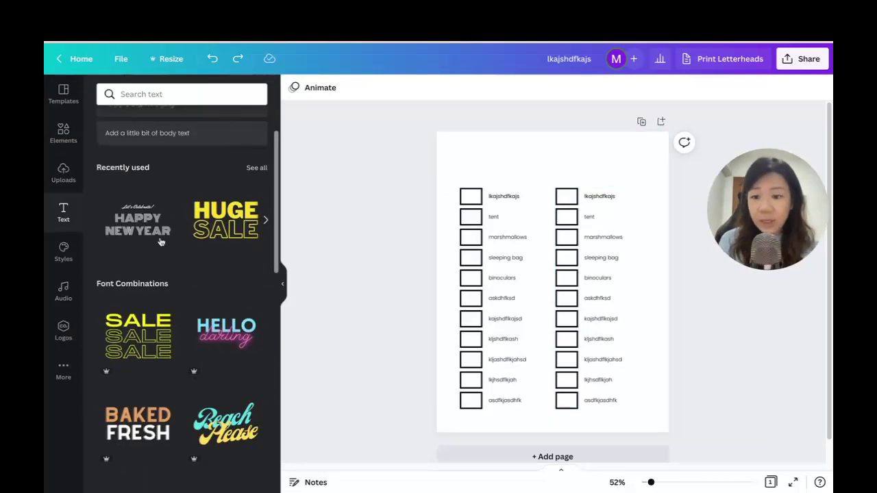
pyautogui.click(222, 242)
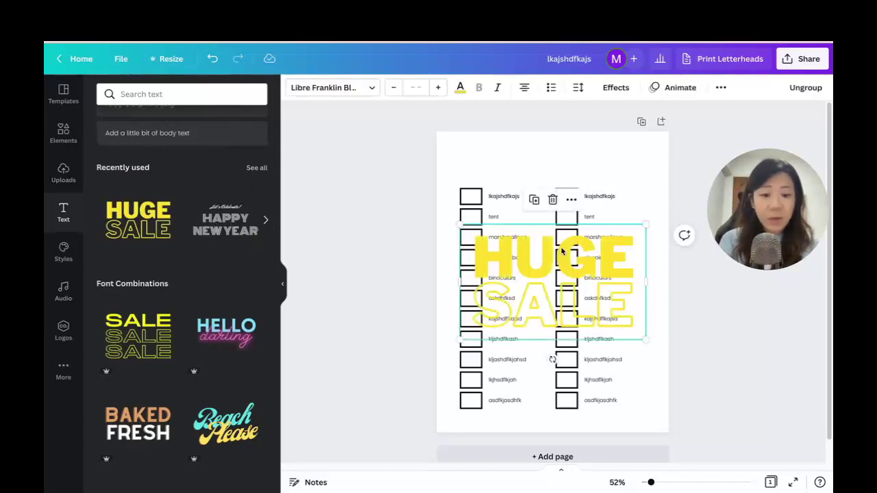
pyautogui.click(807, 88)
pyautogui.click(617, 313)
pyautogui.press('Delete')
pyautogui.doubleClick(581, 276)
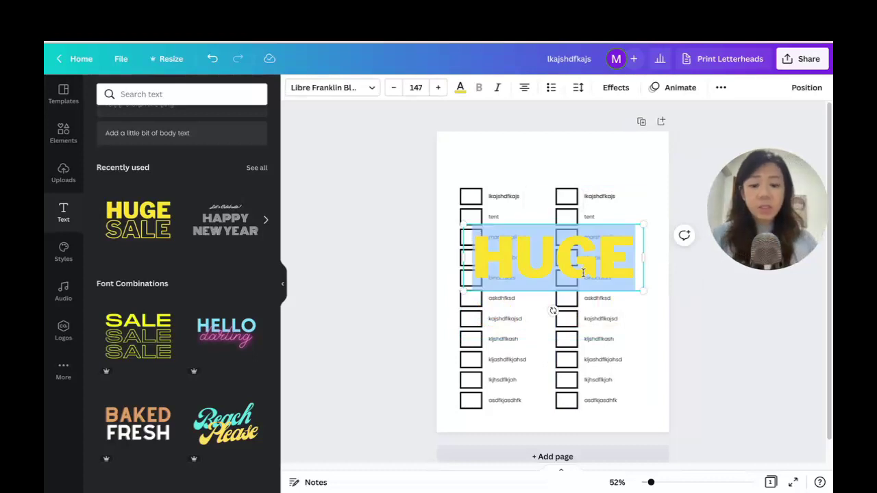
pyautogui.write('CAOM')
pyautogui.press('BackSpace')
pyautogui.press('BackSpace')
pyautogui.write('MPAING')
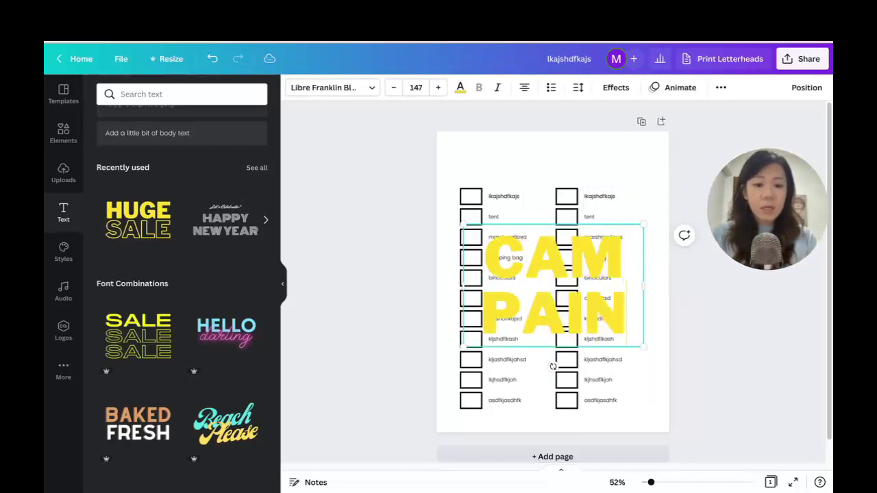
pyautogui.press('BackSpace')
pyautogui.press('BackSpace')
pyautogui.press('BackSpace')
pyautogui.press('BackSpace')
pyautogui.write('ING')
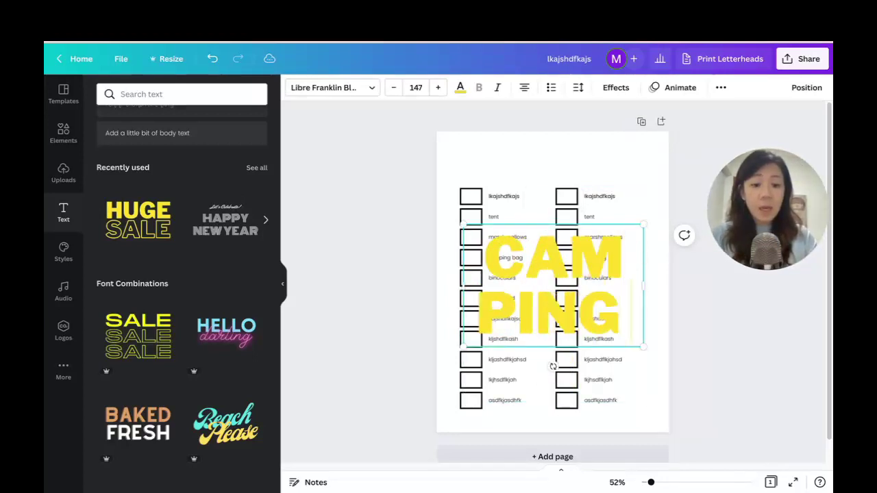
pyautogui.write(' CHECKLIST')
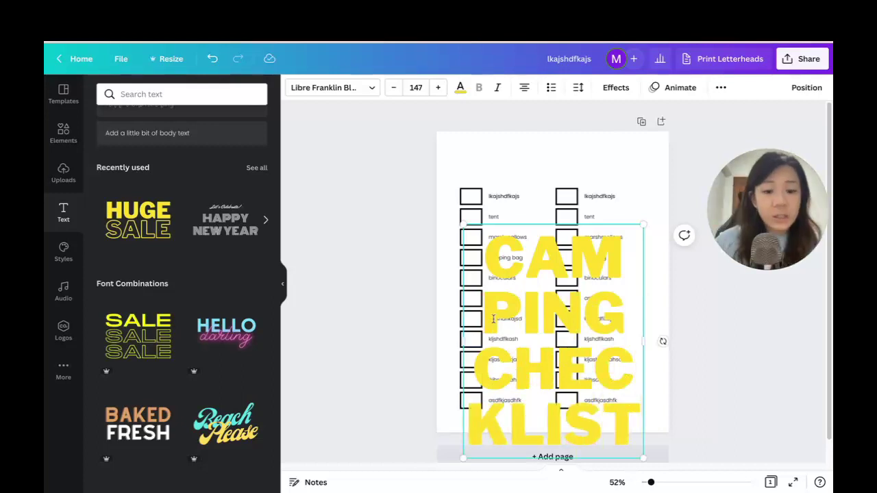
# Step: Widen the heading onto one line, shrink it to 48.5, and move it above the checklists
pyautogui.moveTo(455, 341); pyautogui.dragTo(313, 319)
pyautogui.moveTo(643, 315); pyautogui.dragTo(739, 315)
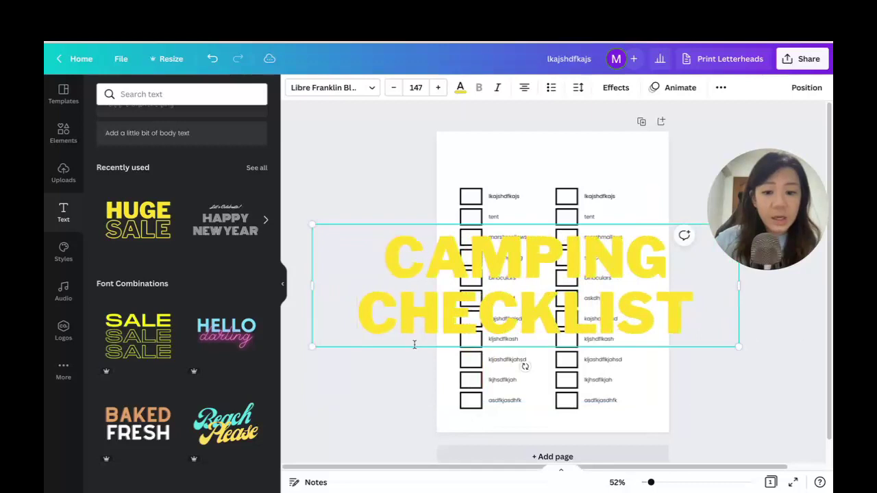
pyautogui.moveTo(309, 347); pyautogui.dragTo(599, 263)
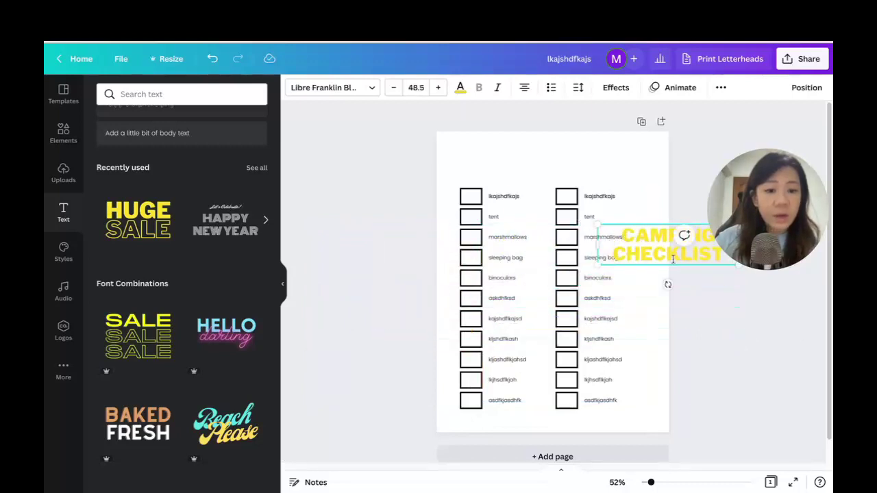
pyautogui.click(715, 275)
pyautogui.moveTo(621, 236); pyautogui.dragTo(501, 159)
pyautogui.moveTo(556, 170); pyautogui.dragTo(609, 157)
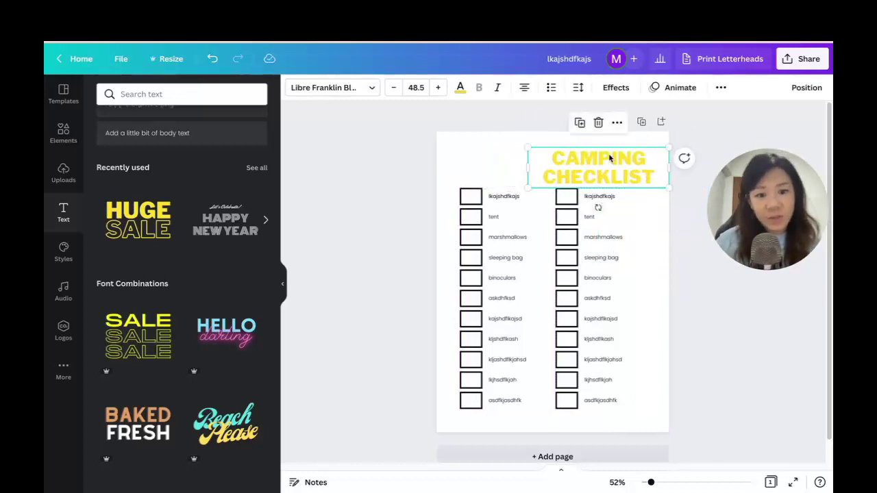
# Step: Align the heading to the page centre and top, then nudge it slightly down
pyautogui.click(721, 87)
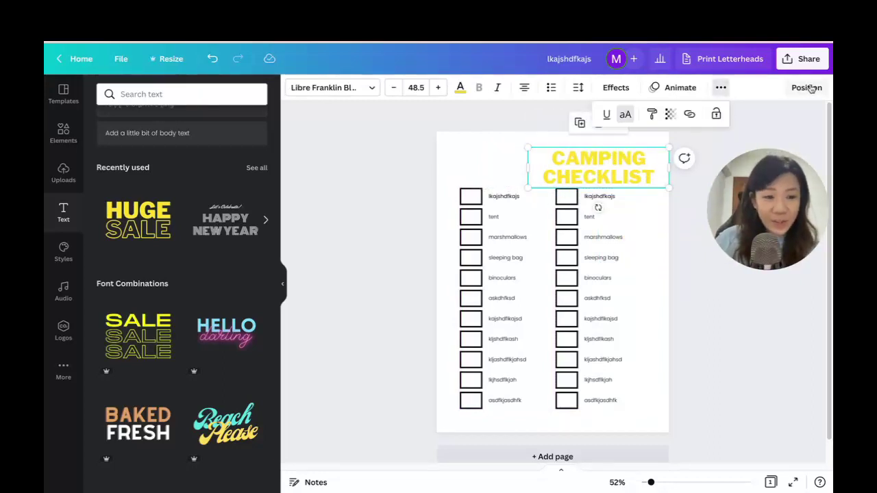
pyautogui.click(811, 88)
pyautogui.moveTo(789, 181); pyautogui.dragTo(789, 295)
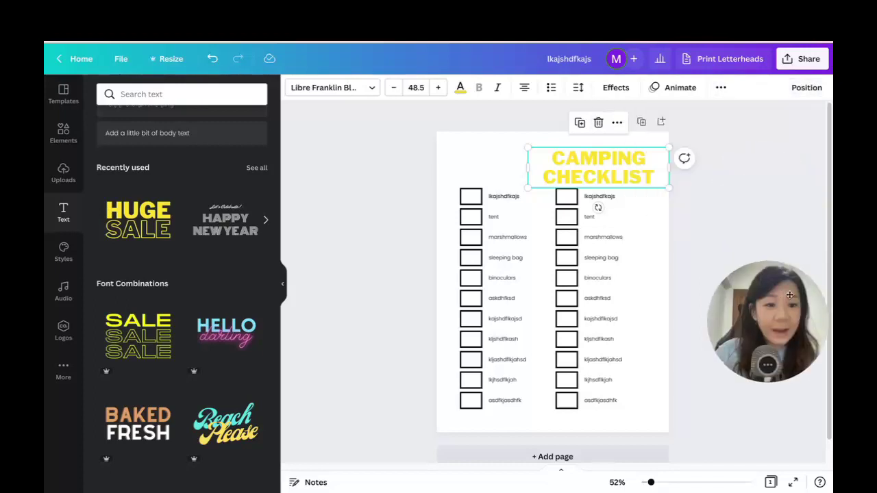
pyautogui.click(806, 87)
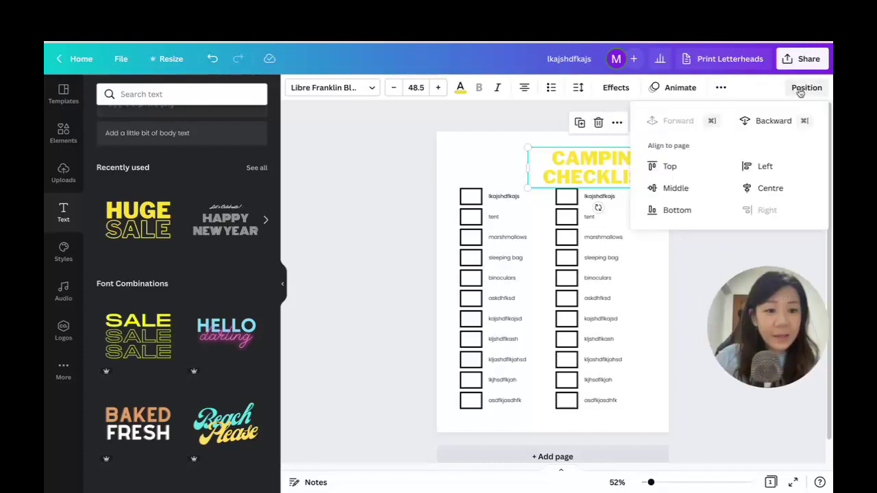
pyautogui.click(770, 190)
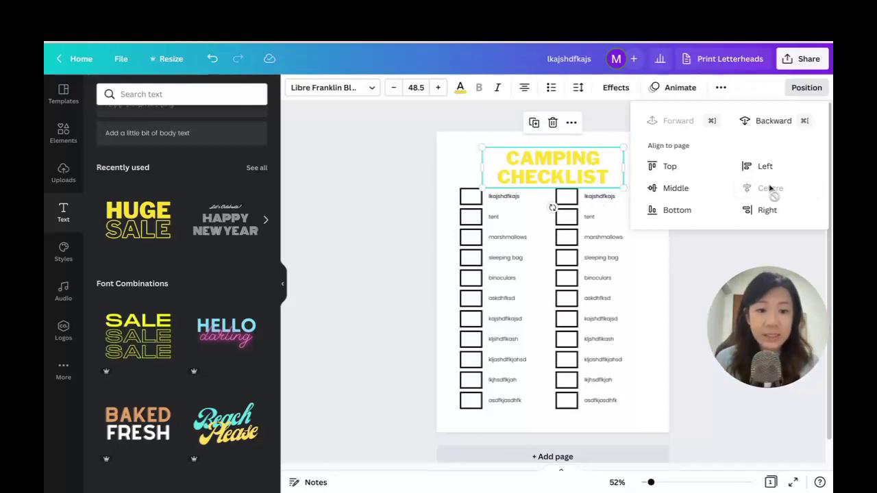
pyautogui.click(675, 191)
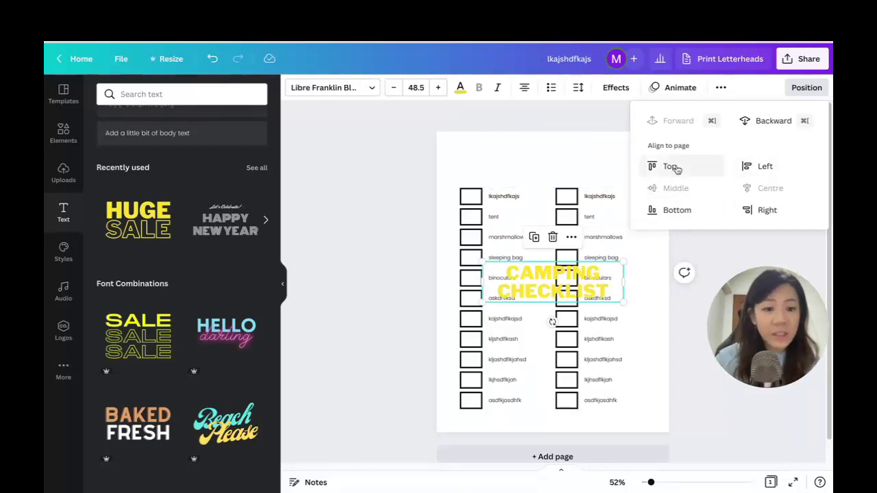
pyautogui.click(670, 166)
pyautogui.press('Escape')
pyautogui.press('Escape')
pyautogui.moveTo(574, 149); pyautogui.dragTo(576, 160)
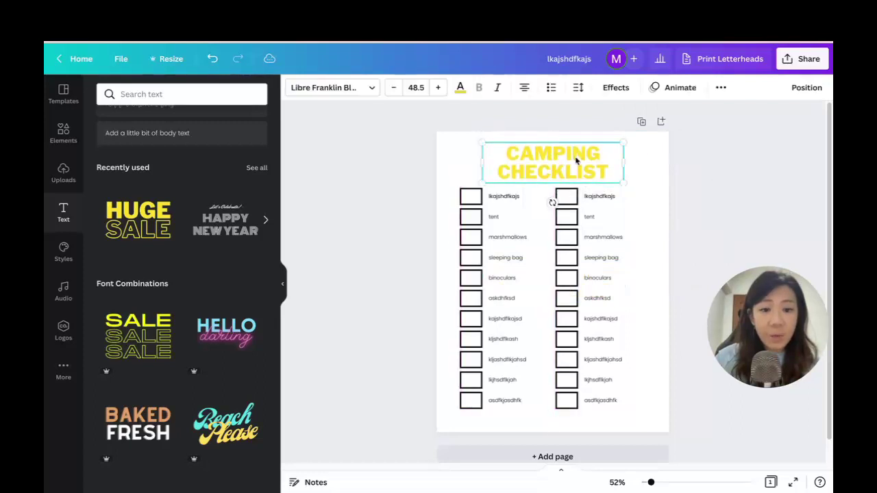
# Step: Colour the heading black and apply the Splice text effect
pyautogui.click(460, 90)
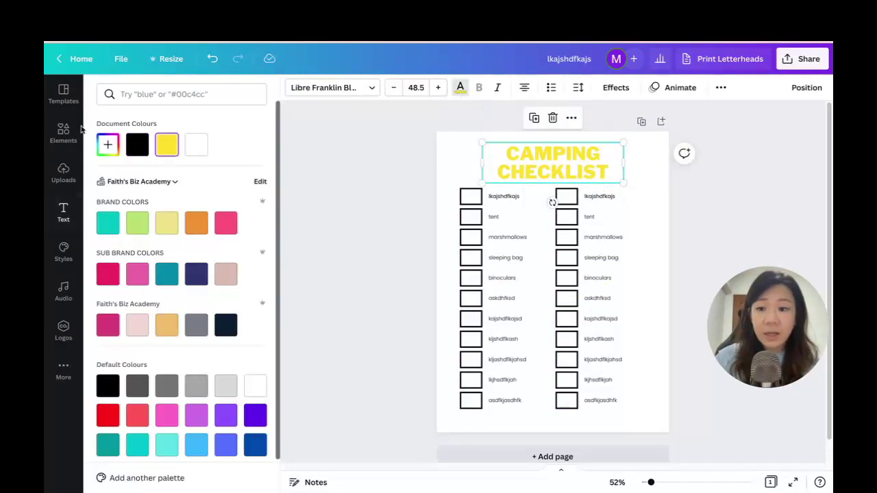
pyautogui.click(137, 145)
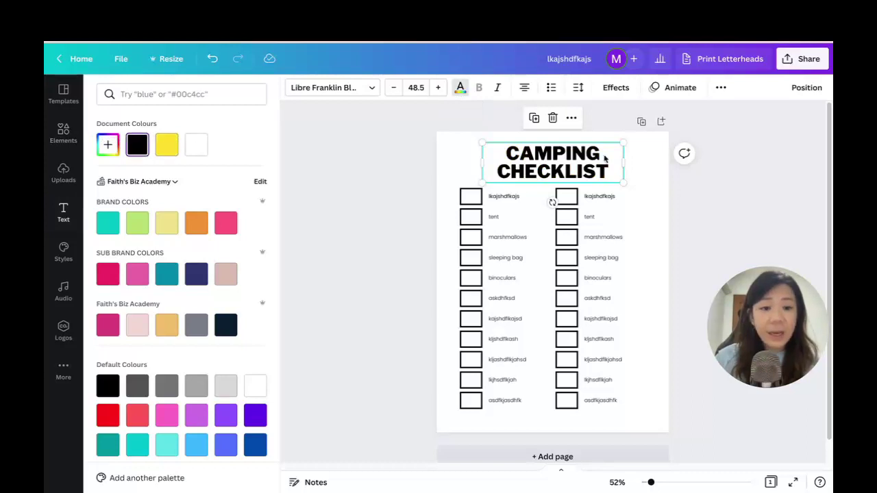
pyautogui.click(620, 92)
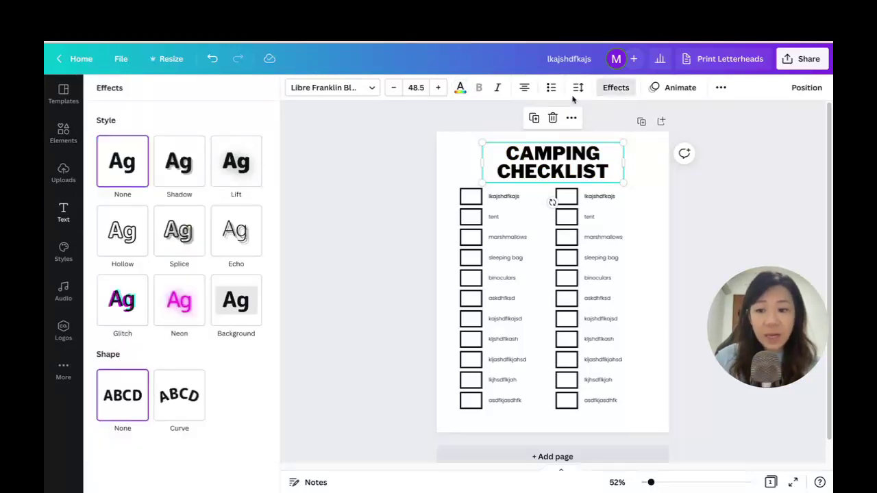
pyautogui.click(183, 176)
pyautogui.click(235, 165)
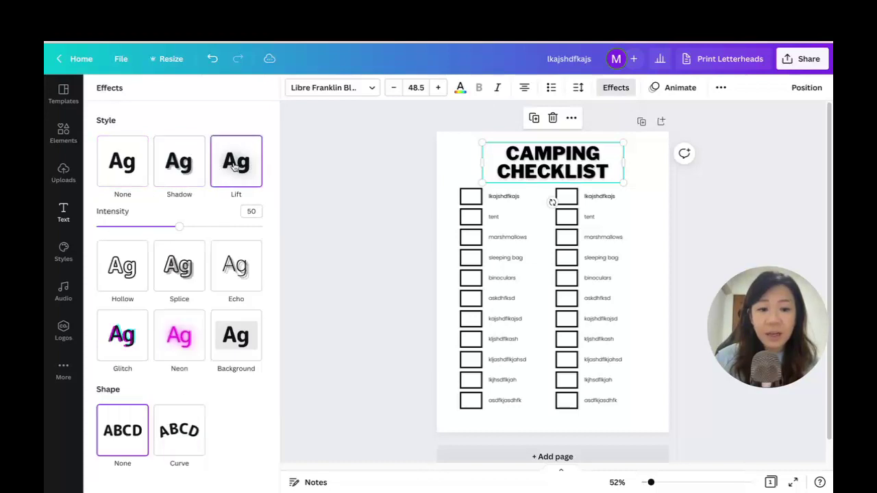
pyautogui.click(189, 263)
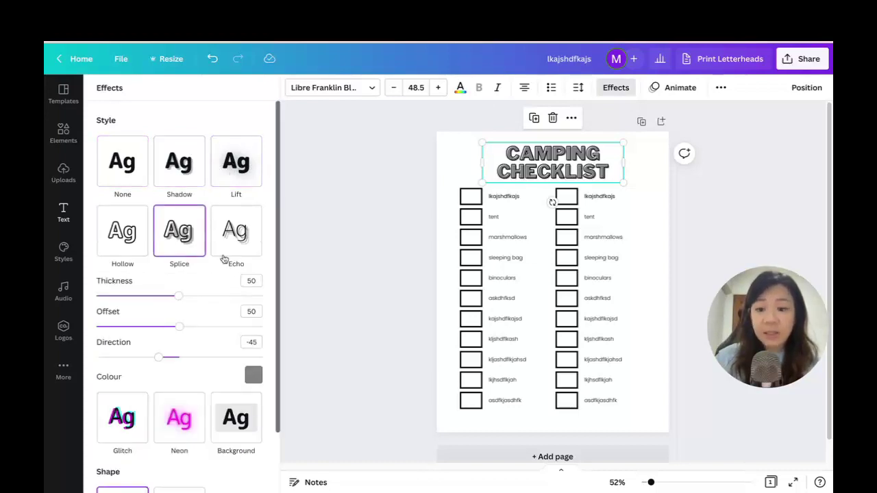
pyautogui.press('Escape')
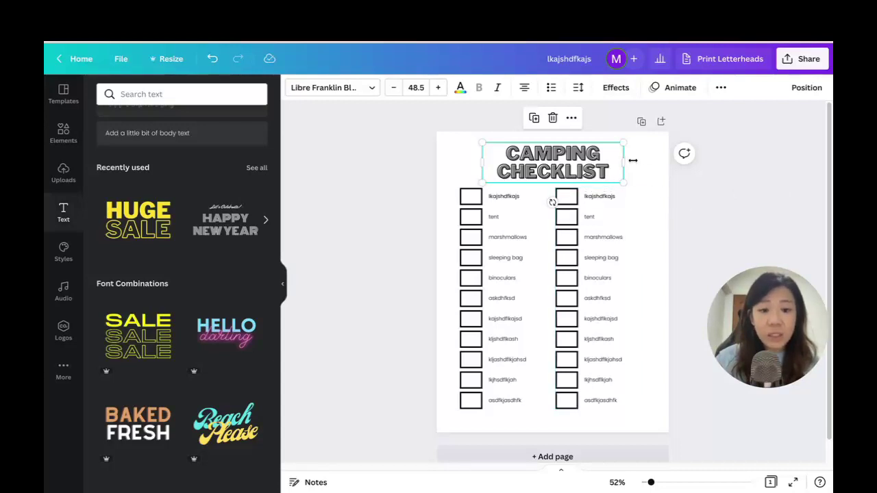
pyautogui.scroll(-1, 692, 186)
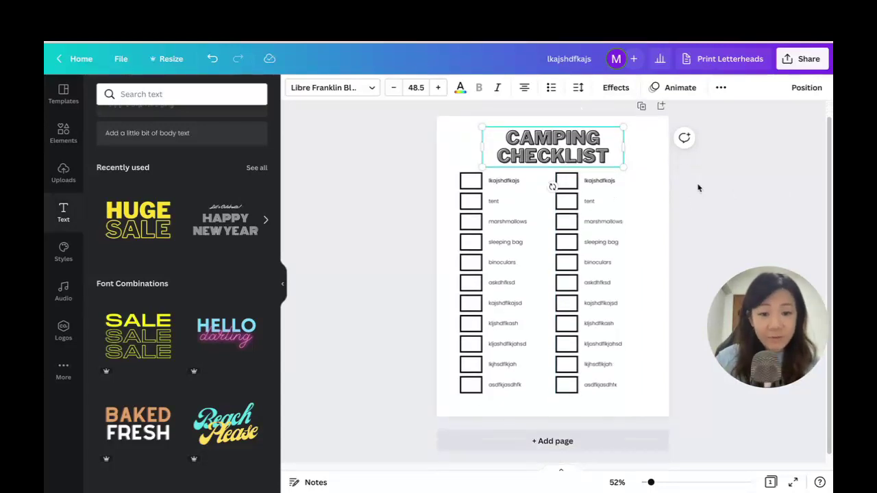
# Step: Shift the right checklist column slightly to the right
pyautogui.click(695, 176)
pyautogui.moveTo(633, 178); pyautogui.dragTo(640, 181)
pyautogui.click(542, 172)
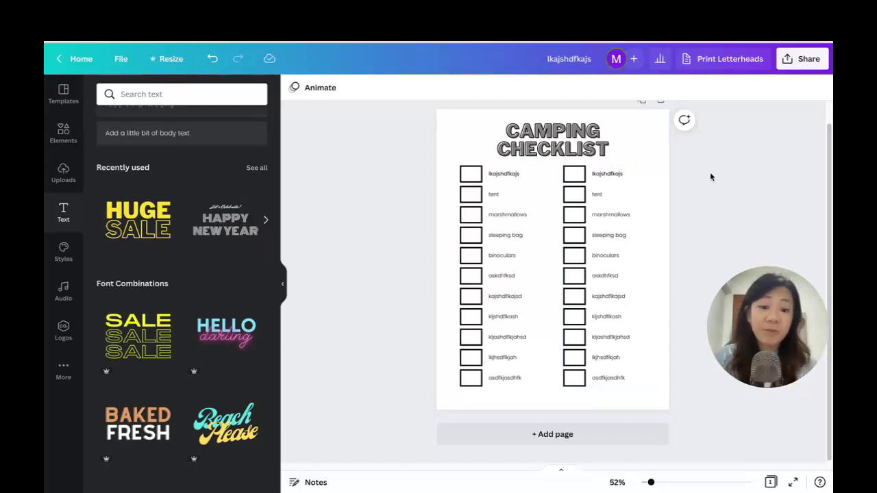
pyautogui.scroll(1, 651, 137)
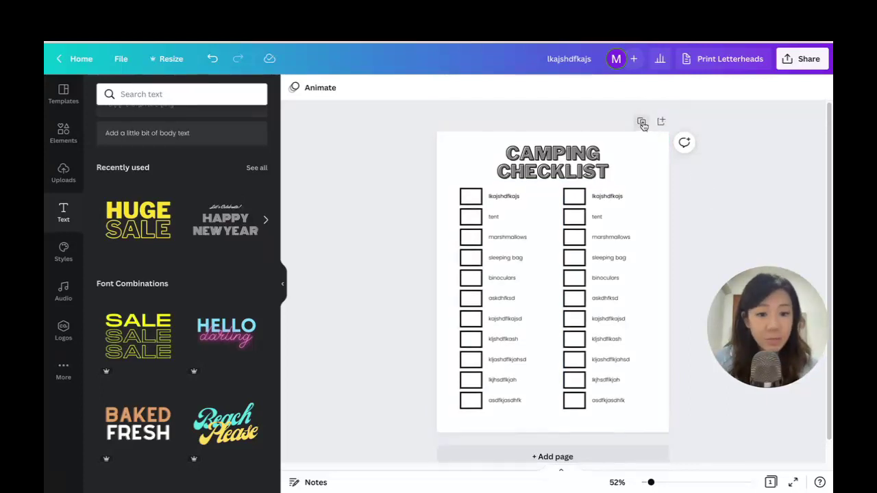
# Step: Duplicate the checklist page to create an identical Page 2
pyautogui.click(506, 203)
pyautogui.click(663, 192)
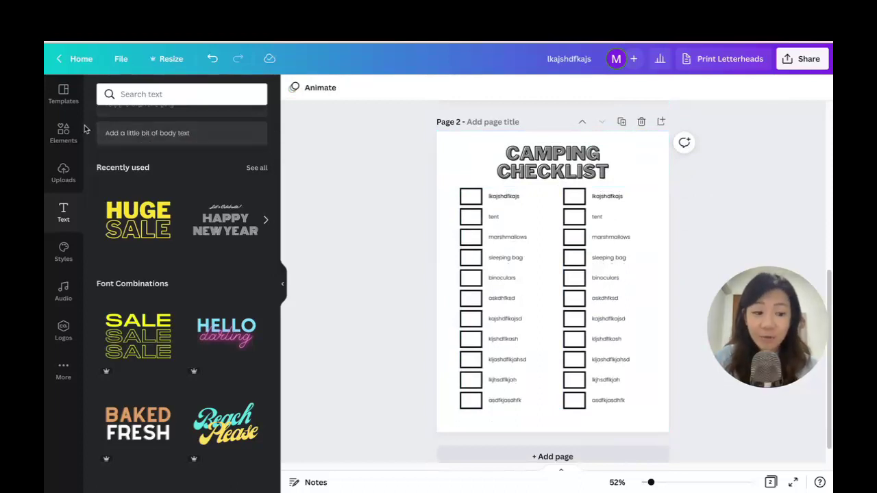
pyautogui.moveTo(741, 299)
pyautogui.mouseDown()
pyautogui.moveTo(692, 299)
pyautogui.moveTo(754, 299)
pyautogui.mouseUp()
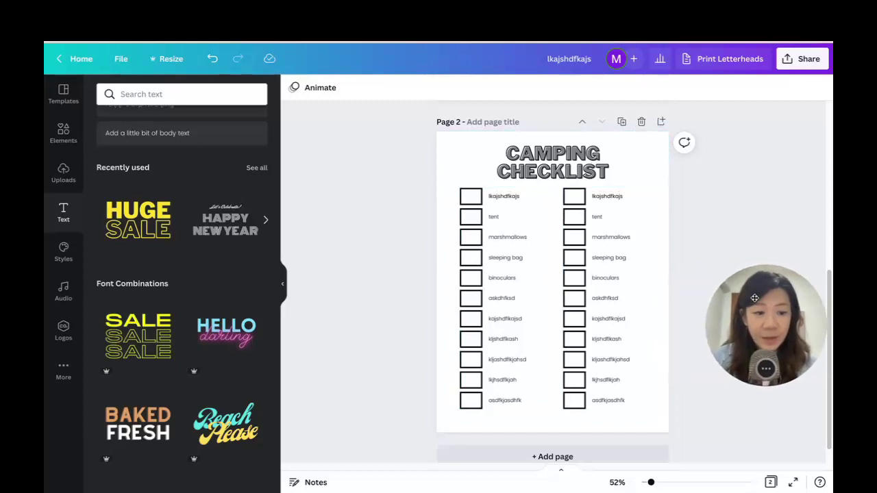
# Step: Add the uploaded chevron pattern image to Page 2
pyautogui.click(63, 174)
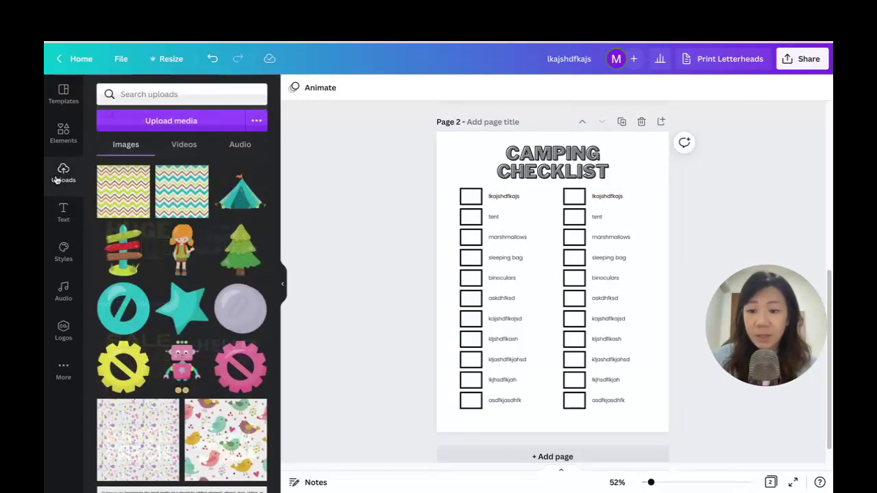
pyautogui.click(120, 208)
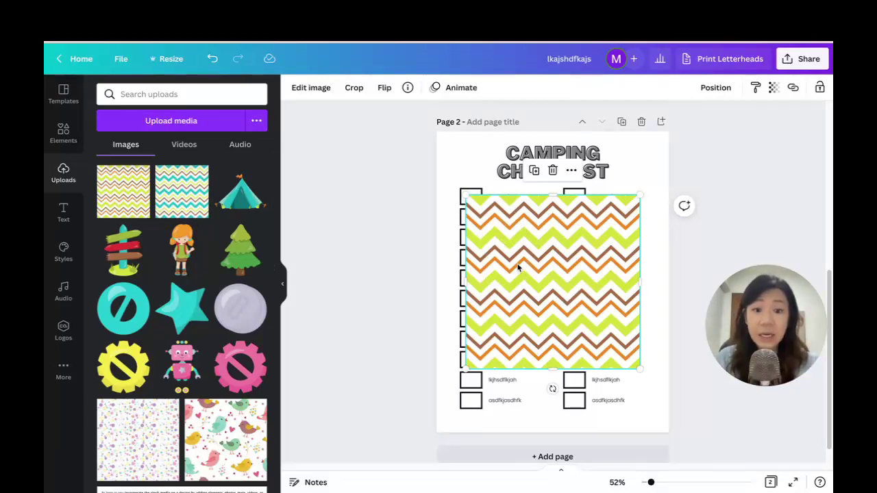
pyautogui.moveTo(463, 197); pyautogui.dragTo(290, 194)
# Step: Add a grid frame covering the page and drag the chevron image into it
pyautogui.click(58, 137)
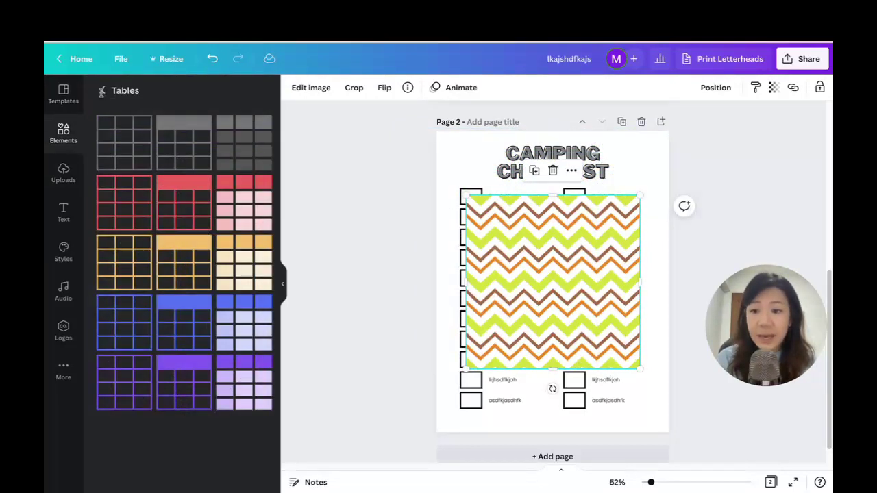
pyautogui.click(101, 90)
pyautogui.scroll(-10, 198, 236)
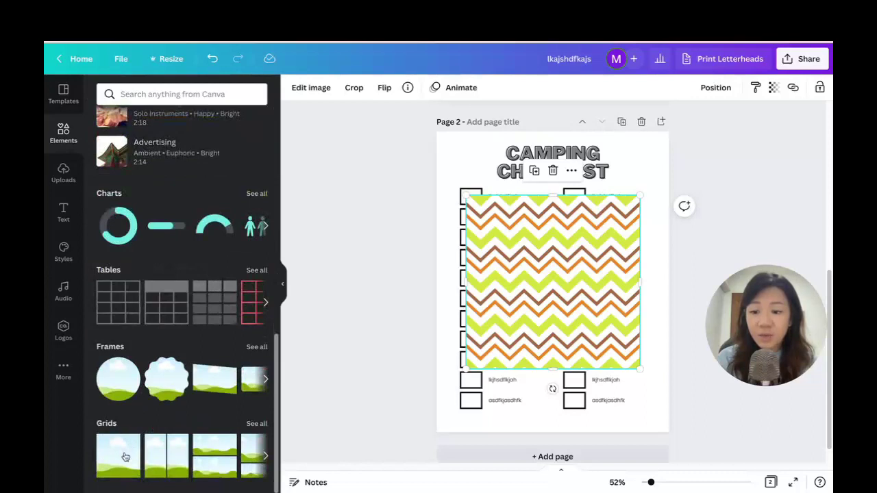
pyautogui.click(126, 457)
pyautogui.moveTo(555, 278); pyautogui.dragTo(637, 173)
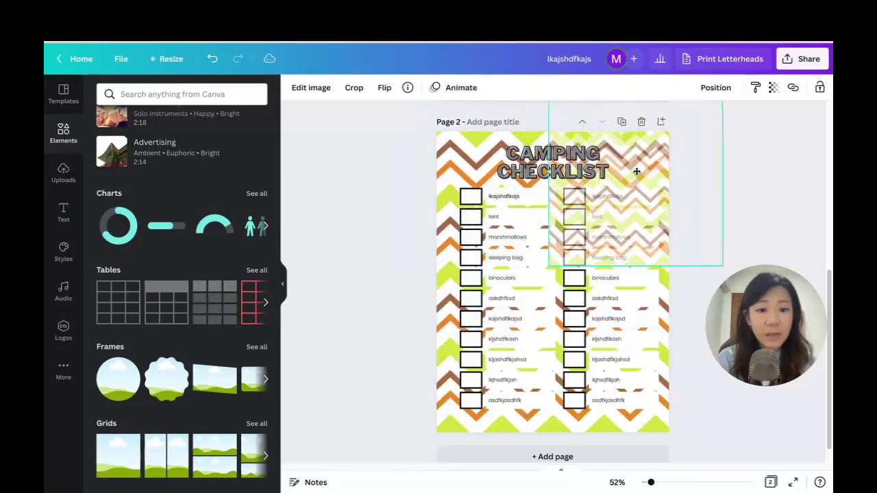
# Step: Drop the chevron into the background grid and reposition the pattern within the page
pyautogui.click(750, 206)
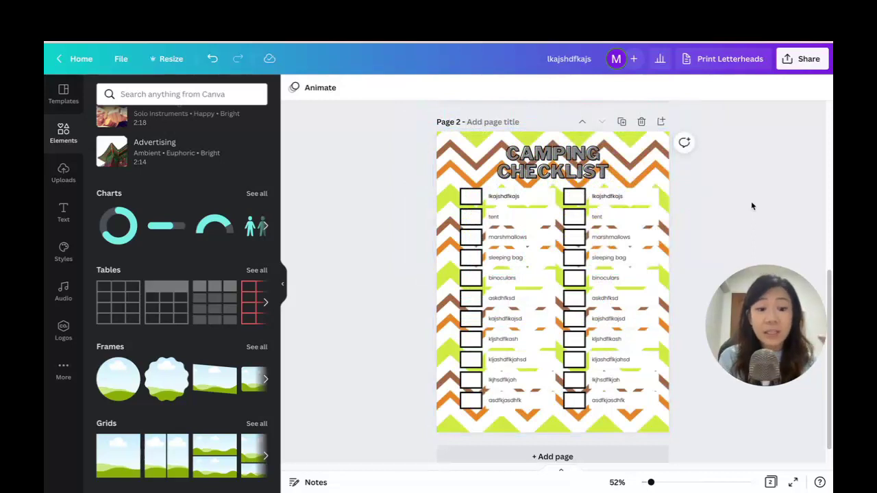
pyautogui.doubleClick(661, 161)
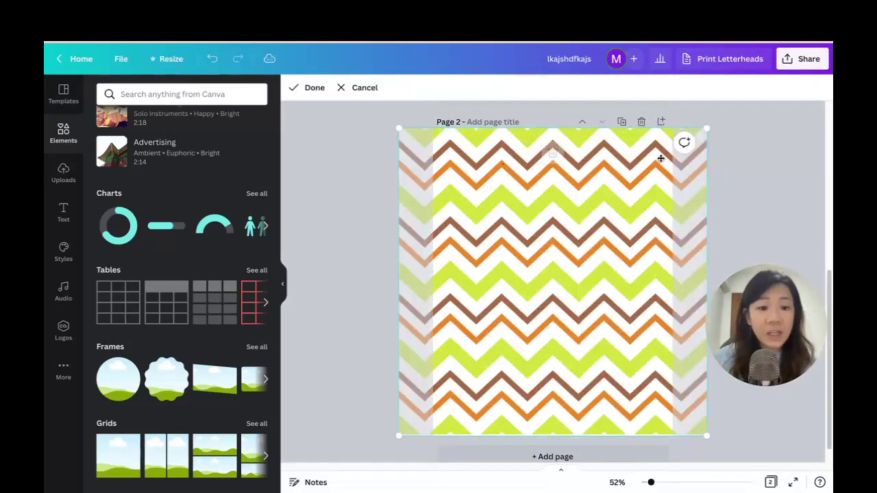
pyautogui.press('Escape')
pyautogui.click(658, 146)
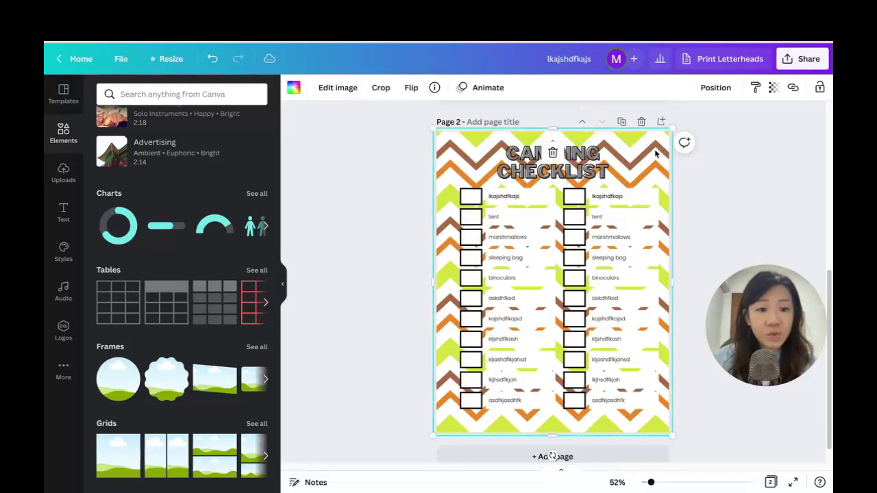
pyautogui.doubleClick(658, 146)
pyautogui.moveTo(676, 142); pyautogui.dragTo(703, 155)
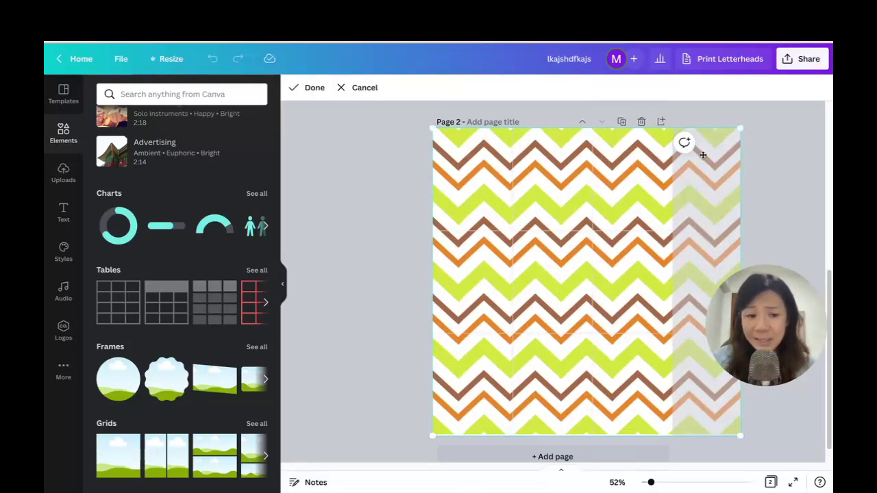
pyautogui.click(780, 161)
pyautogui.hotkey('ctrl', 'z')
# Step: Set the chevron background's transparency to about 48
pyautogui.click(792, 133)
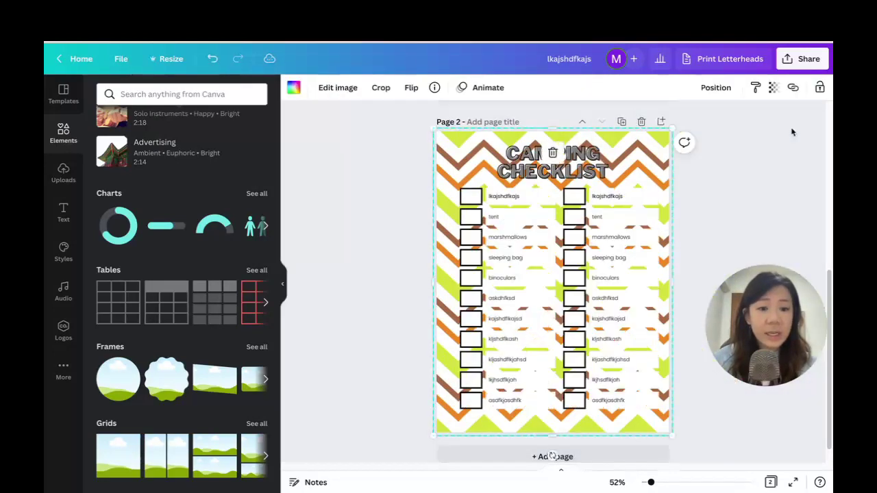
pyautogui.click(775, 89)
pyautogui.moveTo(771, 134); pyautogui.dragTo(714, 133)
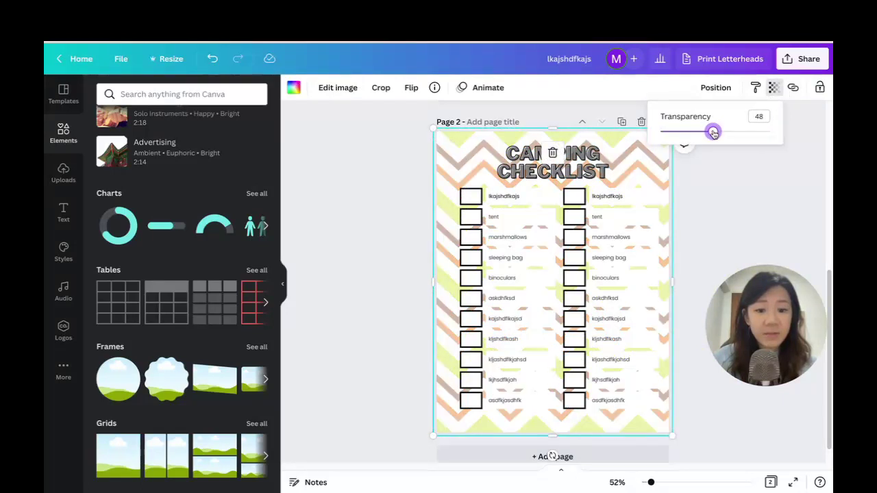
# Step: Nudge the right checklist column slightly left, then select the left checklist table
pyautogui.click(749, 202)
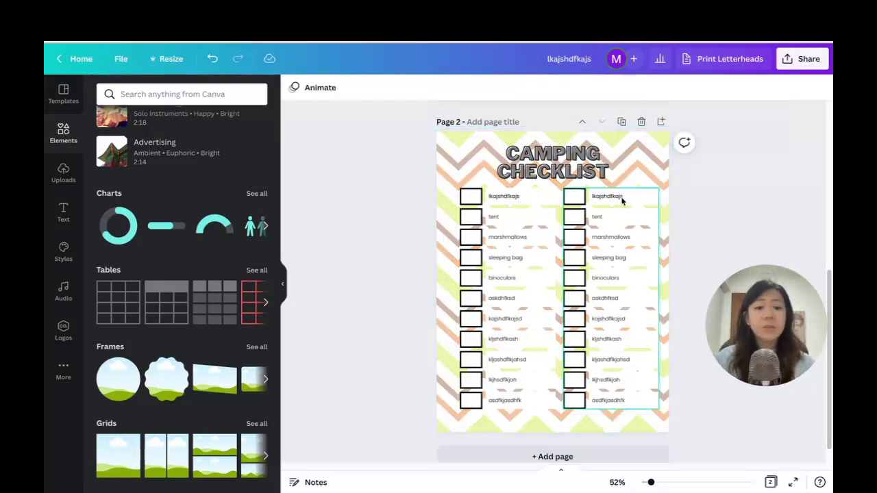
pyautogui.moveTo(642, 203); pyautogui.dragTo(634, 200)
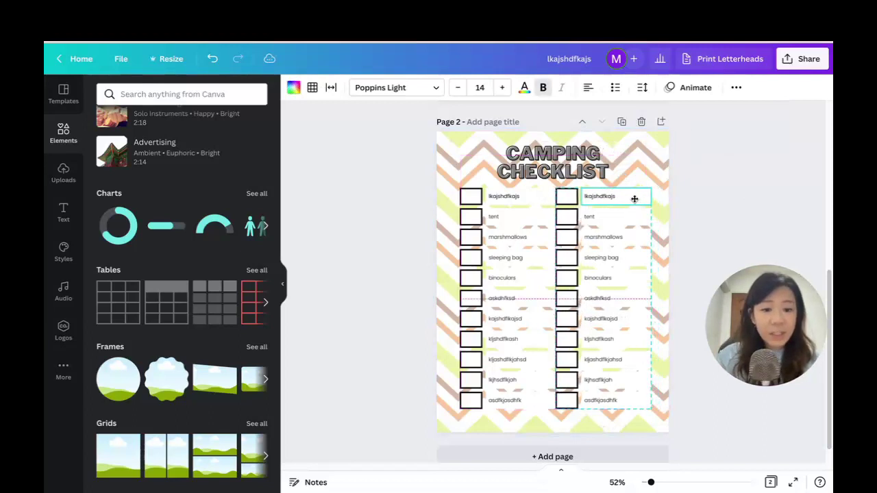
pyautogui.click(727, 203)
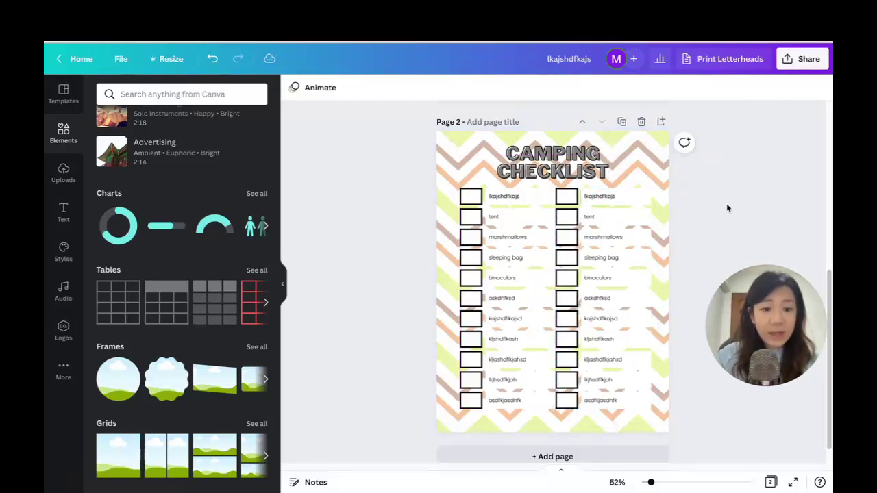
pyautogui.click(540, 198)
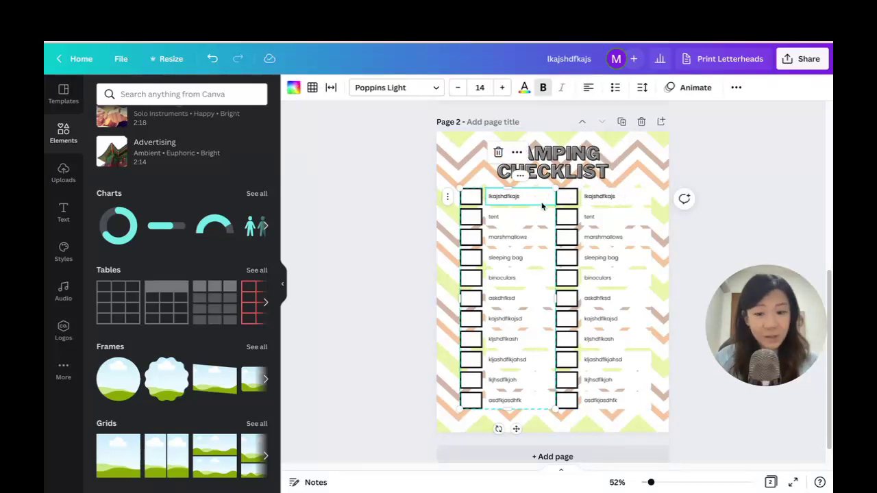
# Step: Set the left table's border colour to pale yellow and zoom to 150%
pyautogui.click(313, 88)
pyautogui.click(395, 120)
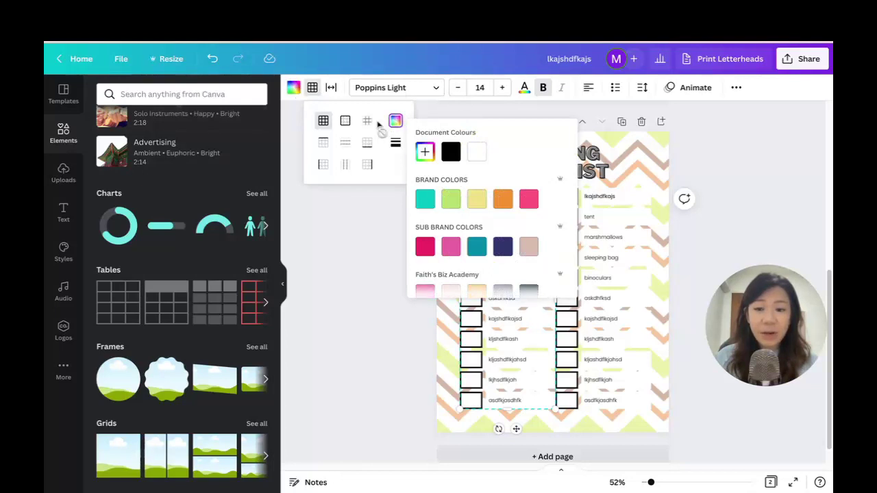
pyautogui.click(477, 198)
pyautogui.press('Escape')
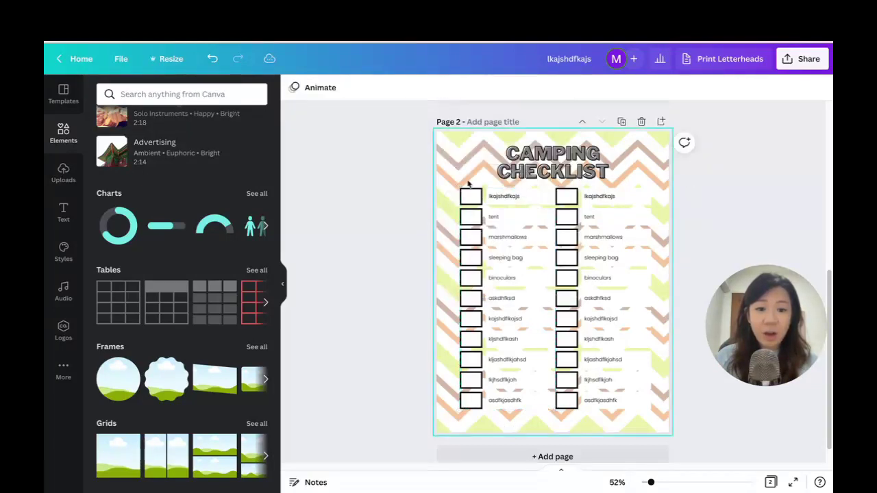
pyautogui.click(540, 199)
pyautogui.click(311, 88)
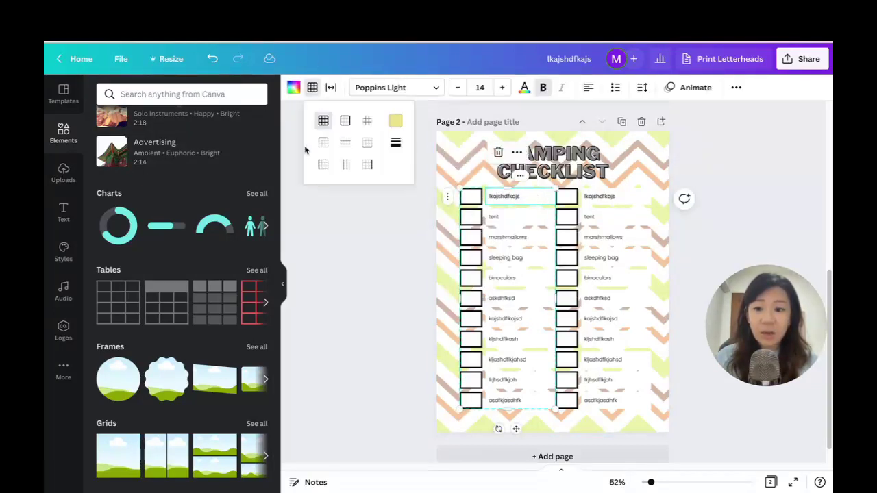
pyautogui.click(396, 122)
pyautogui.press('Escape')
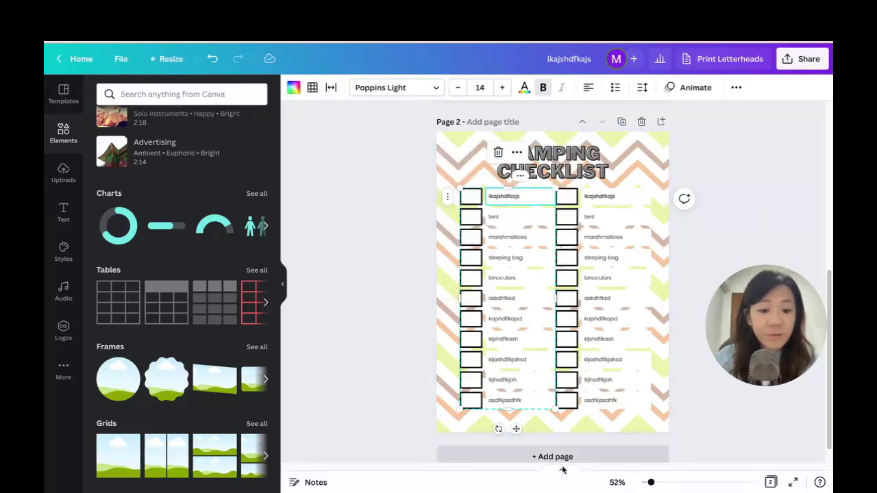
pyautogui.moveTo(651, 484); pyautogui.dragTo(673, 485)
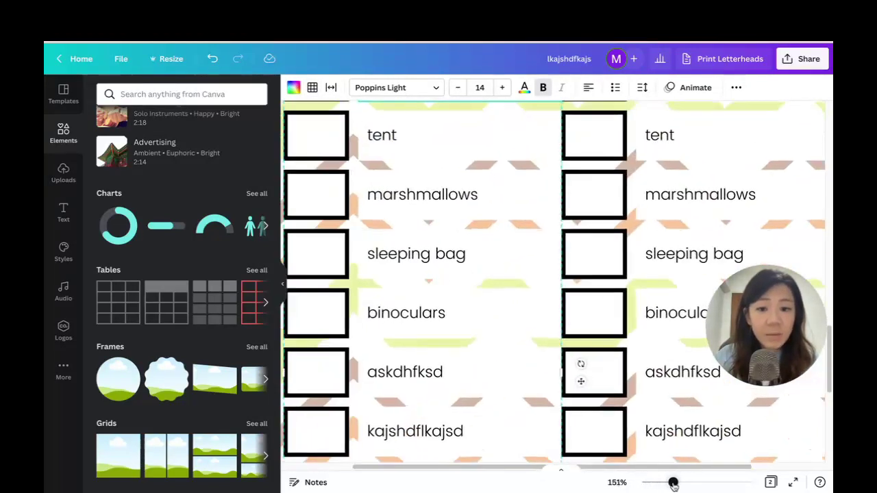
# Step: Set the first checklist item cell's fill to transparent after trying green, pink and white
pyautogui.scroll(4, 525, 240)
pyautogui.doubleClick(513, 275)
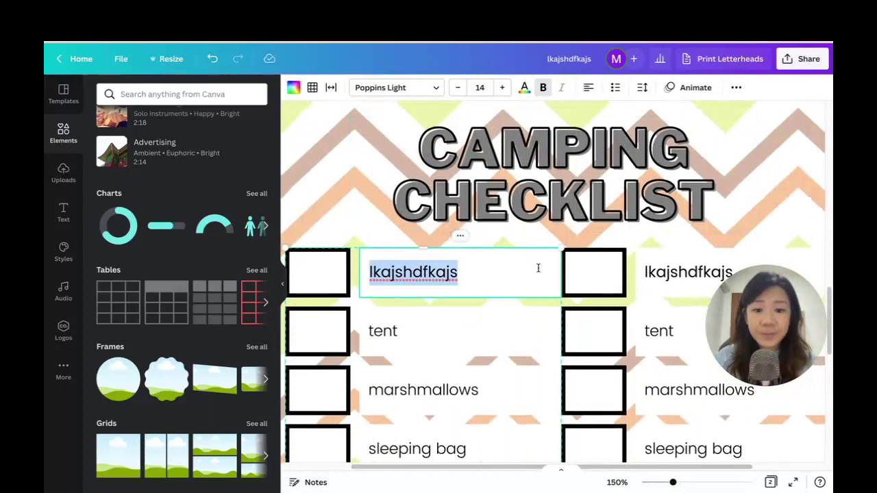
pyautogui.click(294, 88)
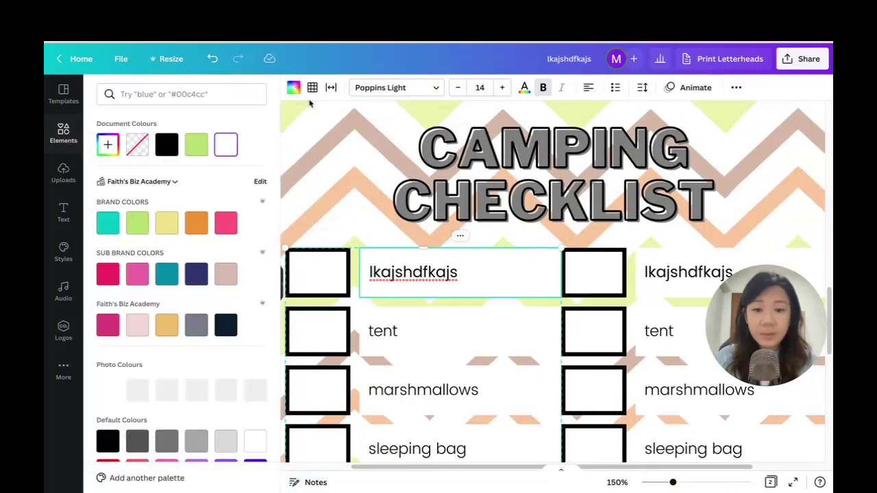
pyautogui.click(196, 146)
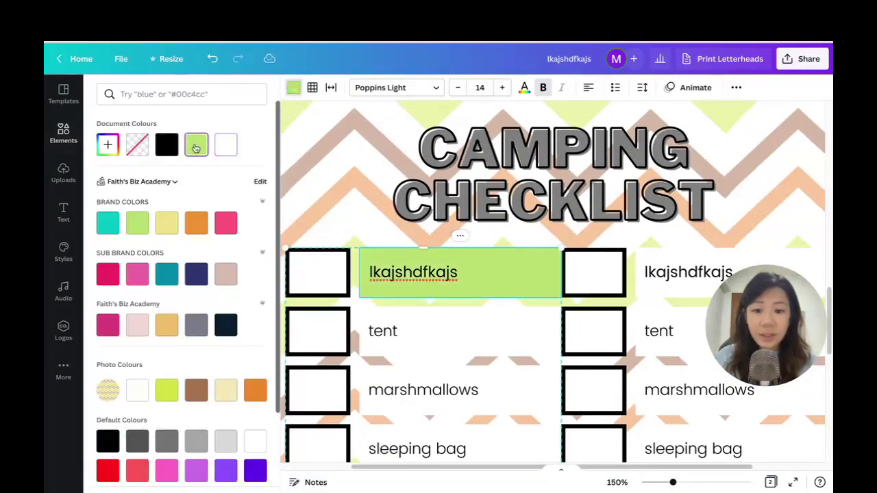
pyautogui.click(221, 226)
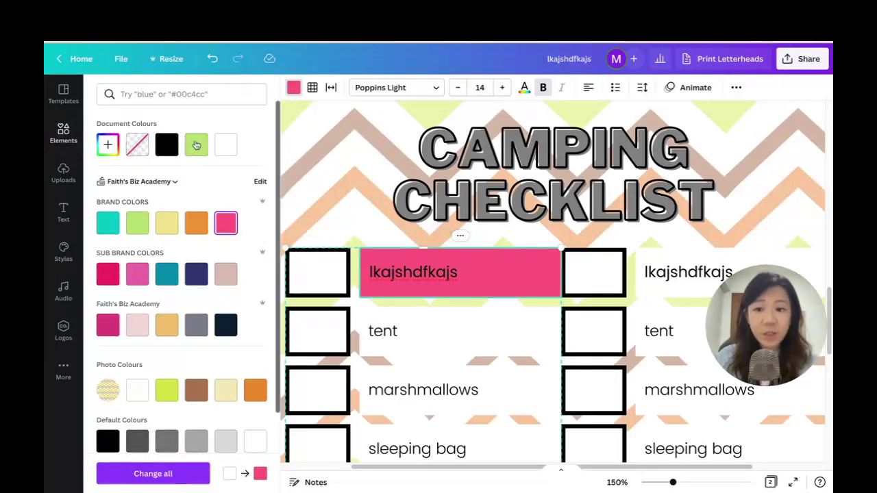
pyautogui.click(226, 144)
pyautogui.click(145, 149)
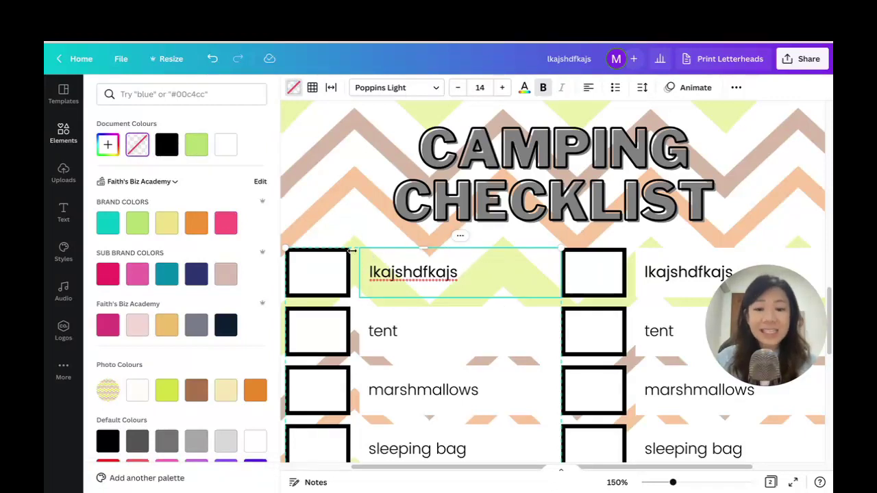
# Step: Check the table border colour options on a text cell, then zoom out to 56%
pyautogui.click(515, 333)
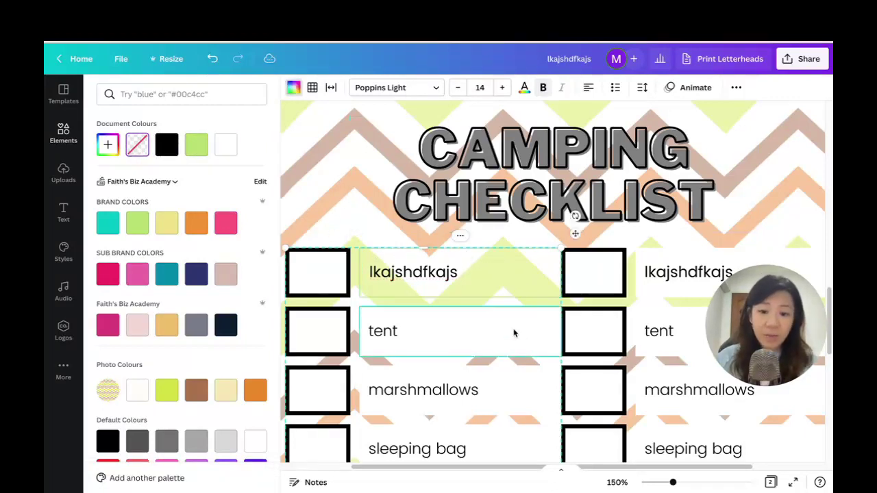
pyautogui.scroll(-3, 515, 333)
pyautogui.scroll(5, 482, 275)
pyautogui.scroll(-1, 514, 339)
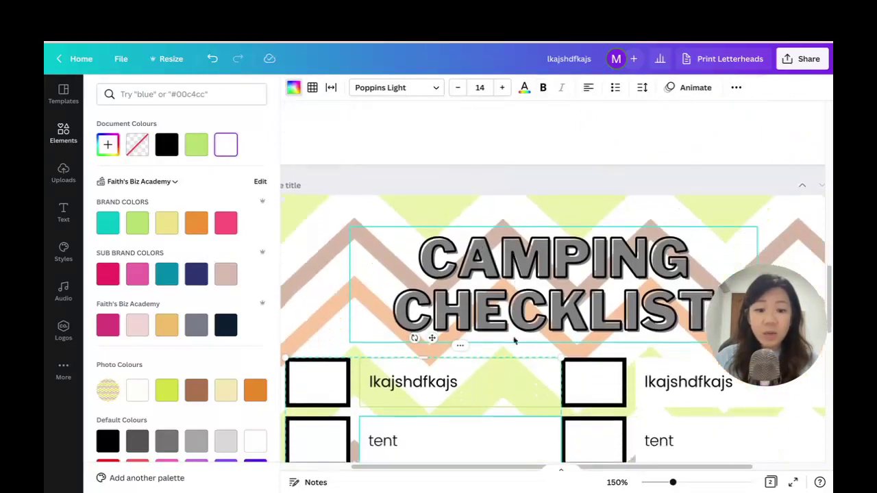
pyautogui.click(505, 372)
pyautogui.click(313, 89)
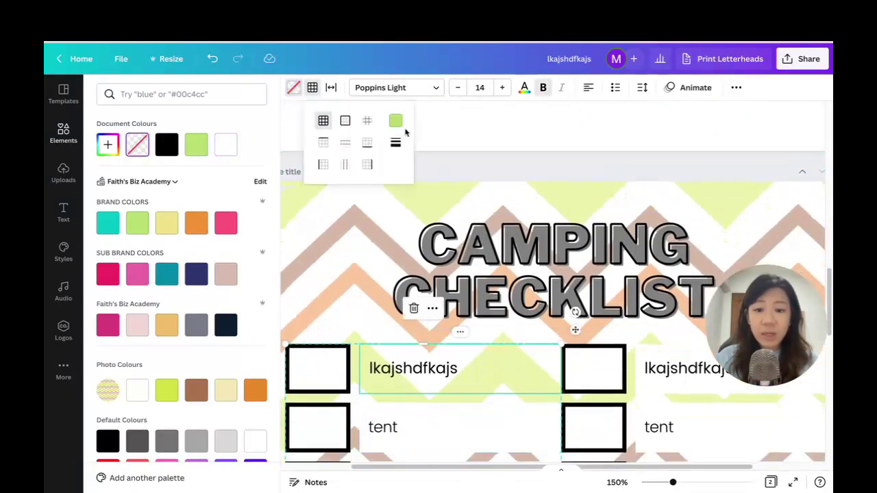
pyautogui.click(397, 121)
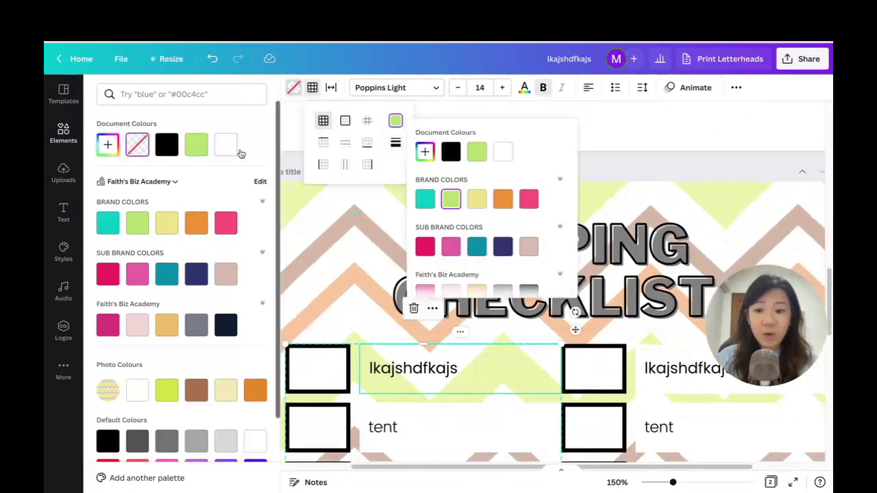
pyautogui.press('Escape')
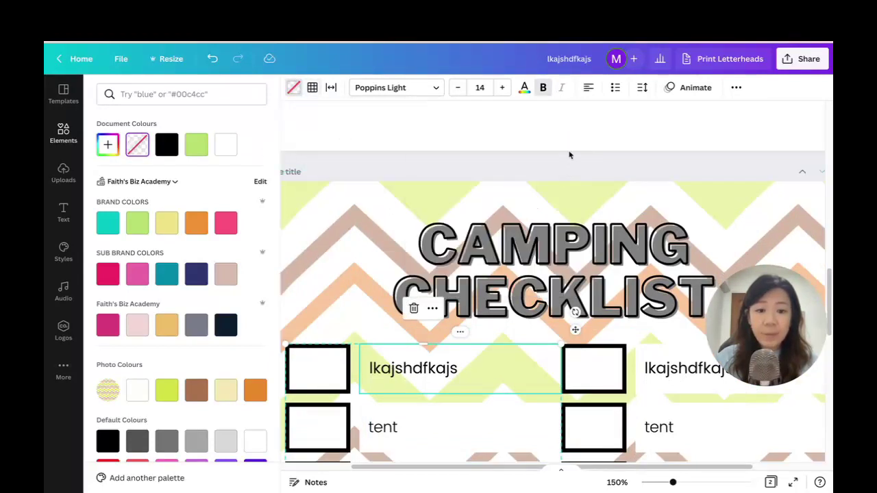
pyautogui.scroll(-3, 534, 240)
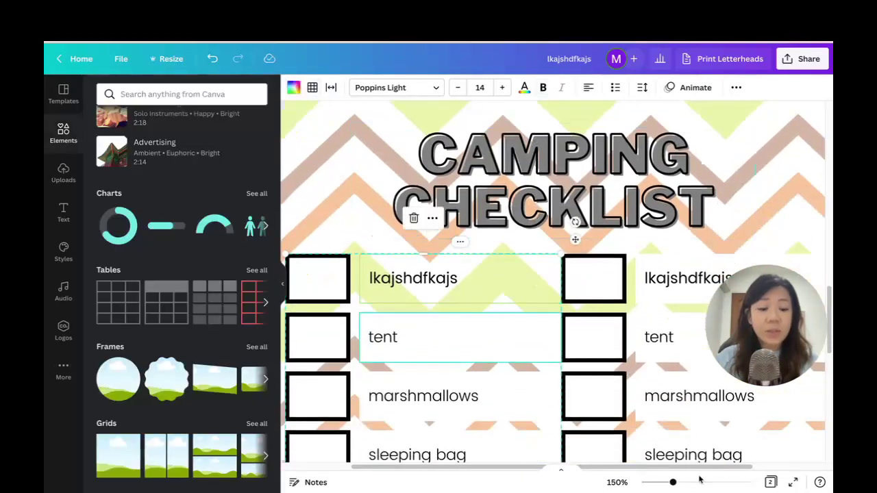
pyautogui.moveTo(673, 484); pyautogui.dragTo(652, 483)
# Step: Duplicate the plain white Page 1 checklist into a new Page 2 and show the uploaded images
pyautogui.click(722, 439)
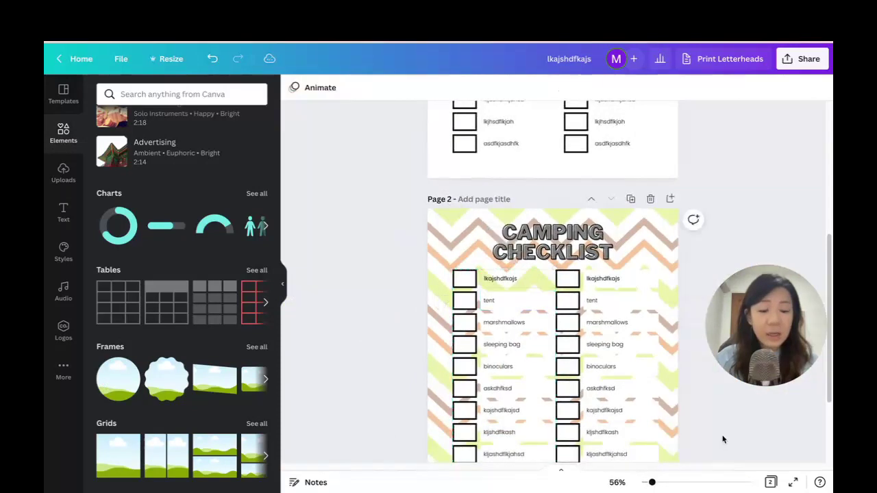
pyautogui.scroll(1, 713, 233)
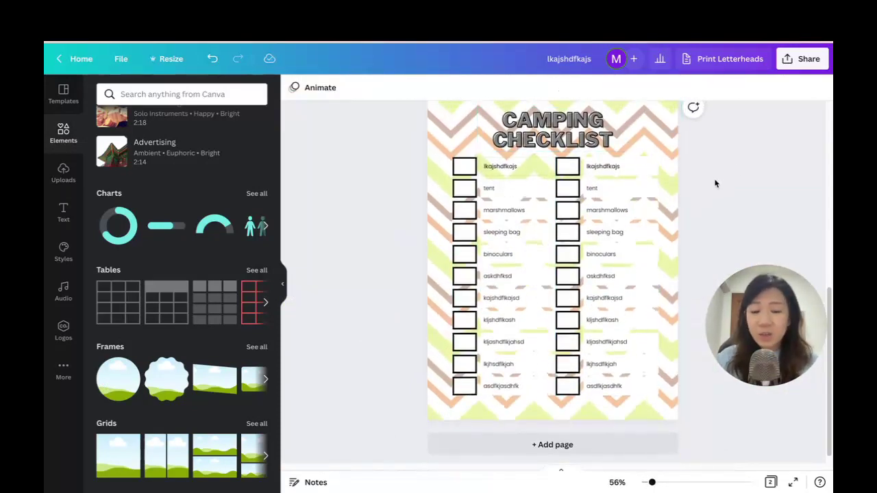
pyautogui.scroll(2, 715, 183)
pyautogui.scroll(2, 713, 185)
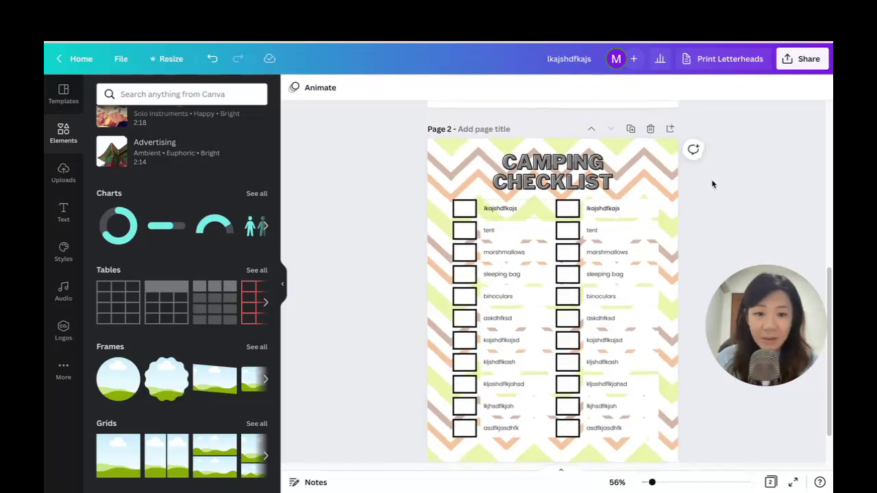
pyautogui.scroll(5, 710, 198)
pyautogui.scroll(10, 710, 194)
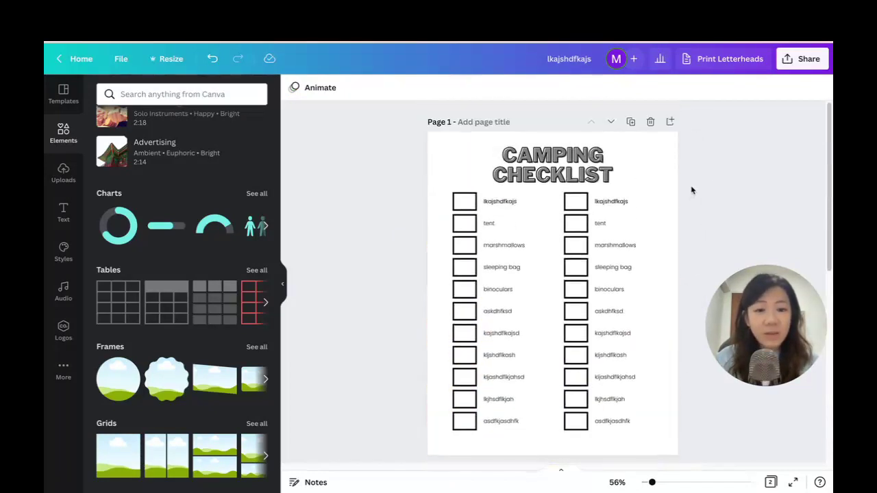
pyautogui.click(631, 122)
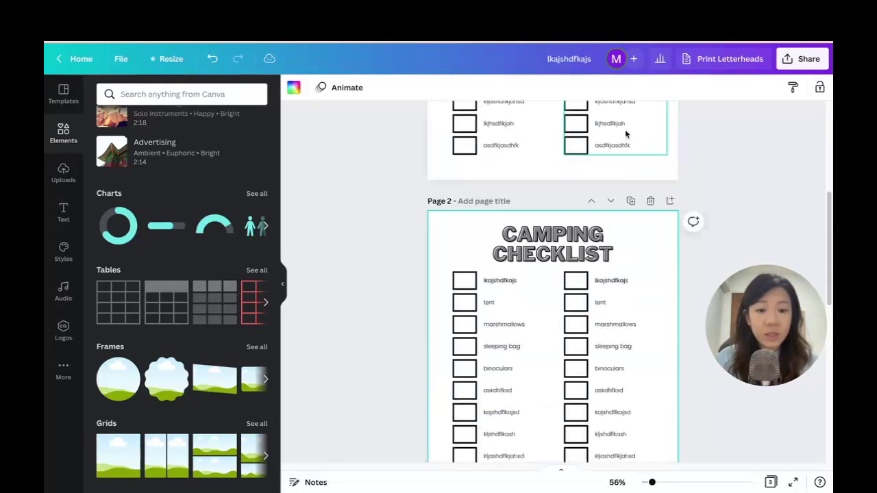
pyautogui.click(62, 176)
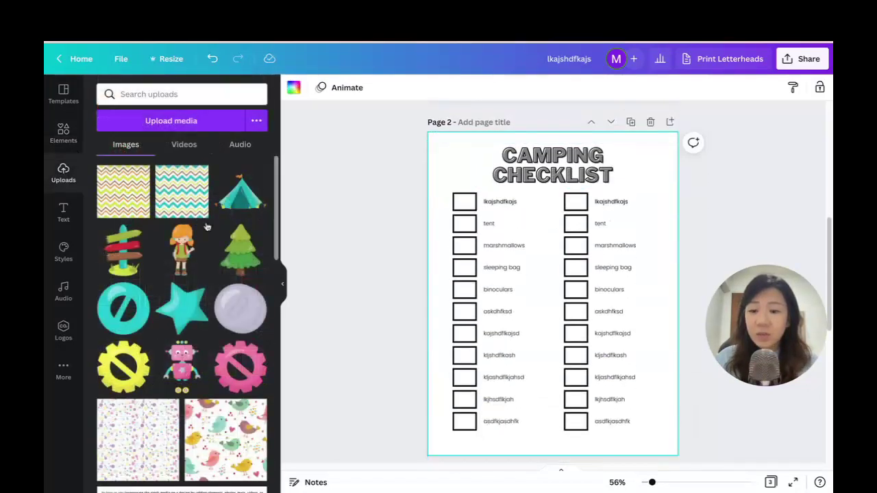
# Step: Add the pine tree, shrink it at the checklist's lower right, and send it backward
pyautogui.scroll(-2, 176, 206)
pyautogui.scroll(1, 177, 205)
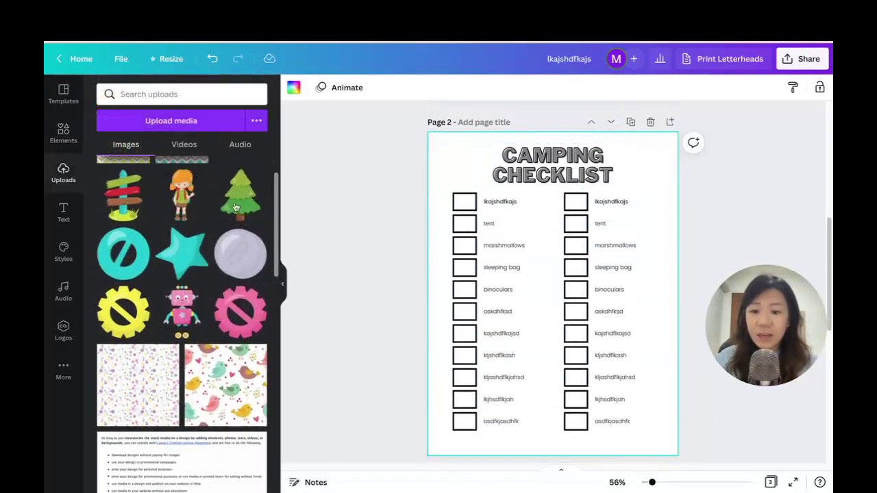
pyautogui.click(237, 192)
pyautogui.moveTo(565, 309); pyautogui.dragTo(639, 391)
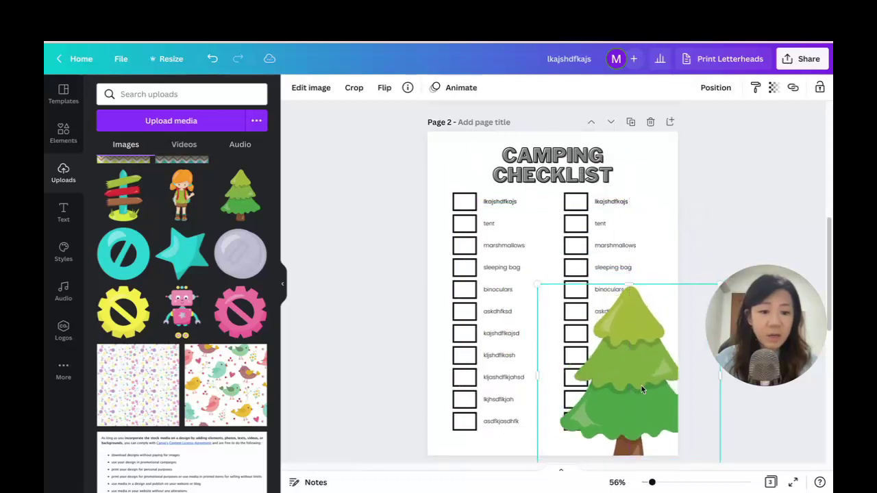
pyautogui.moveTo(533, 284); pyautogui.dragTo(597, 337)
pyautogui.moveTo(656, 407); pyautogui.dragTo(640, 402)
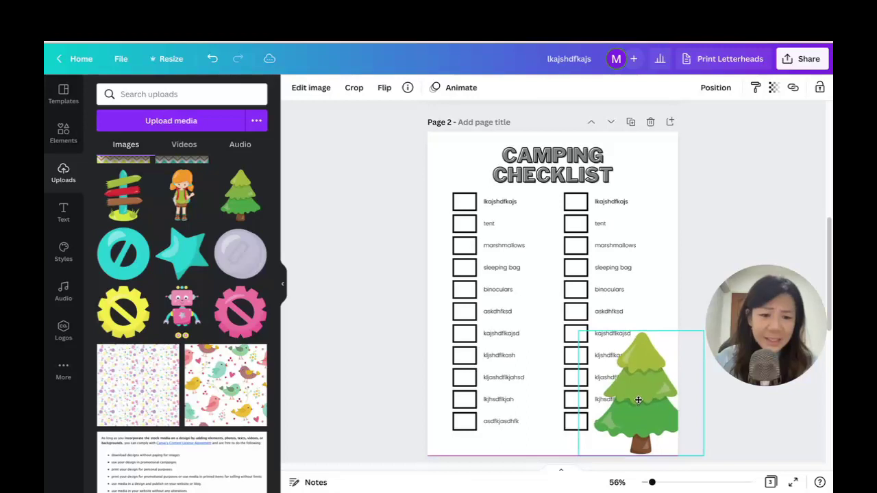
pyautogui.click(716, 87)
pyautogui.click(673, 131)
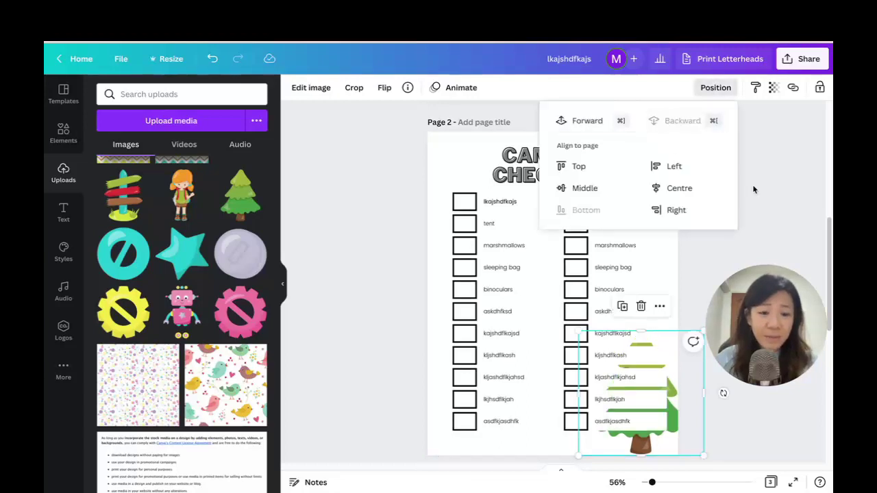
pyautogui.click(753, 184)
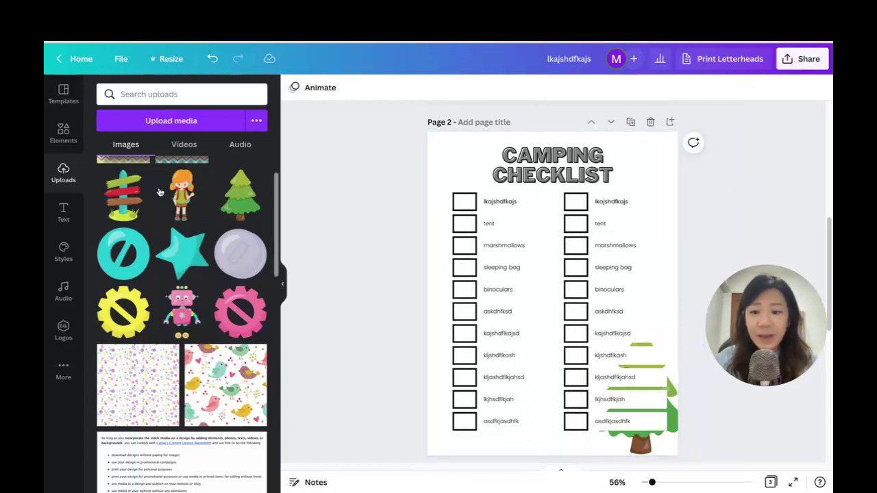
# Step: Add the camper girl clip-art, shrunk, in the page's bottom-left corner
pyautogui.click(181, 194)
pyautogui.moveTo(638, 211); pyautogui.dragTo(527, 306)
pyautogui.moveTo(500, 337); pyautogui.dragTo(451, 411)
pyautogui.scroll(2, 255, 200)
# Step: Place the tent clip-art at the bottom of the page and send it to back
pyautogui.click(255, 200)
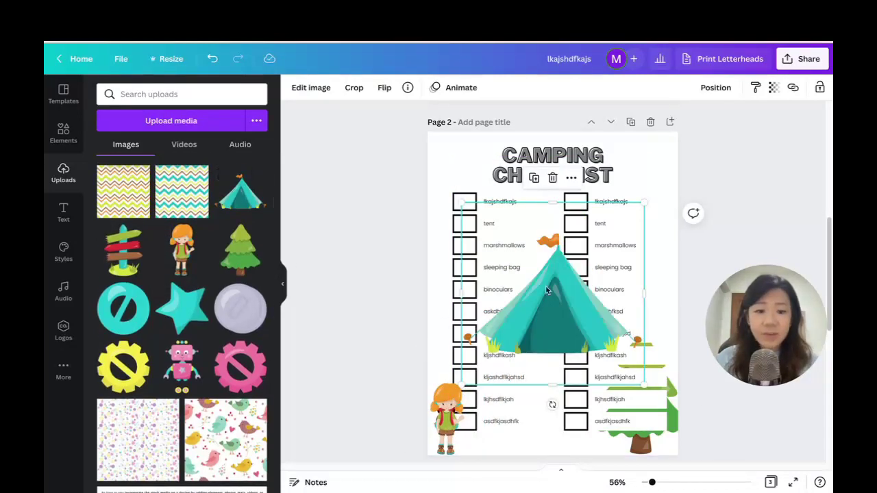
pyautogui.moveTo(553, 314); pyautogui.dragTo(542, 412)
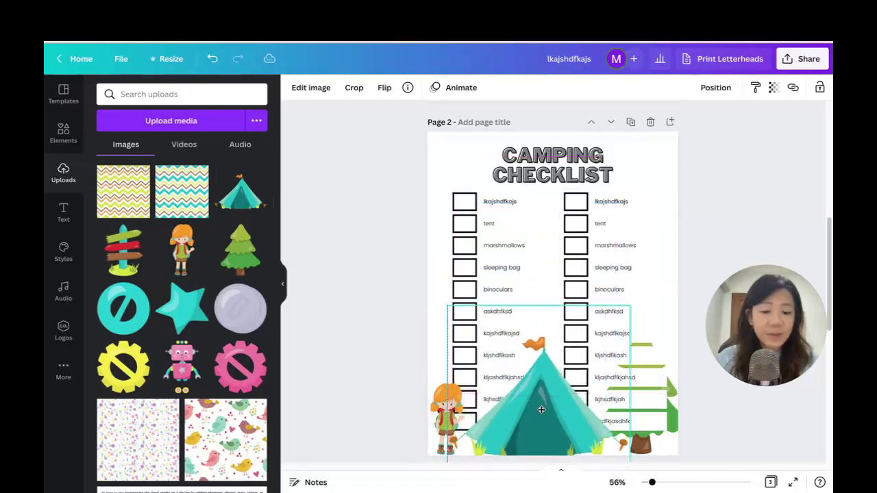
pyautogui.click(711, 89)
pyautogui.click(669, 143)
pyautogui.click(757, 236)
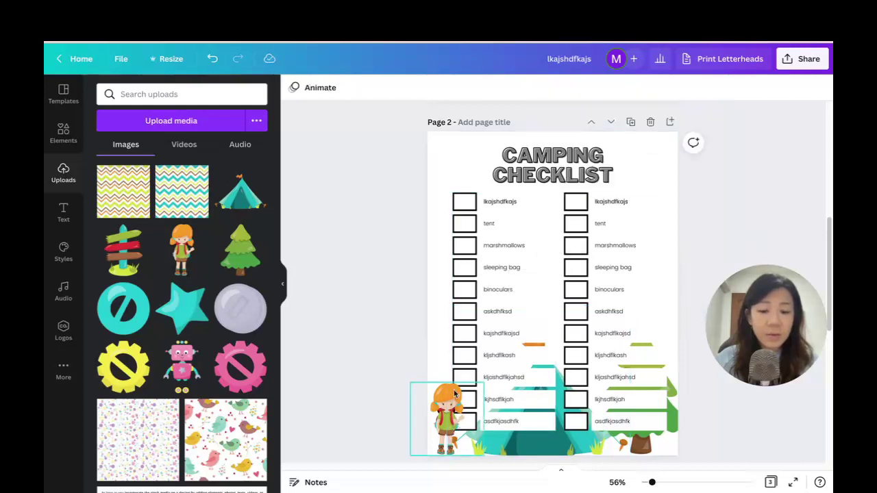
# Step: Size the signpost clip-art into the bottom-right corner and send it behind the checklist rows
pyautogui.click(113, 255)
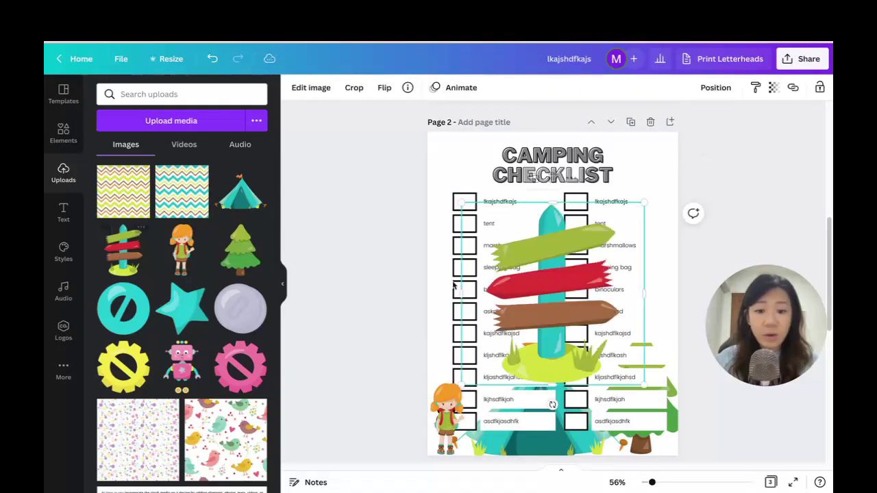
pyautogui.moveTo(647, 200); pyautogui.dragTo(539, 312)
pyautogui.moveTo(495, 353); pyautogui.dragTo(662, 424)
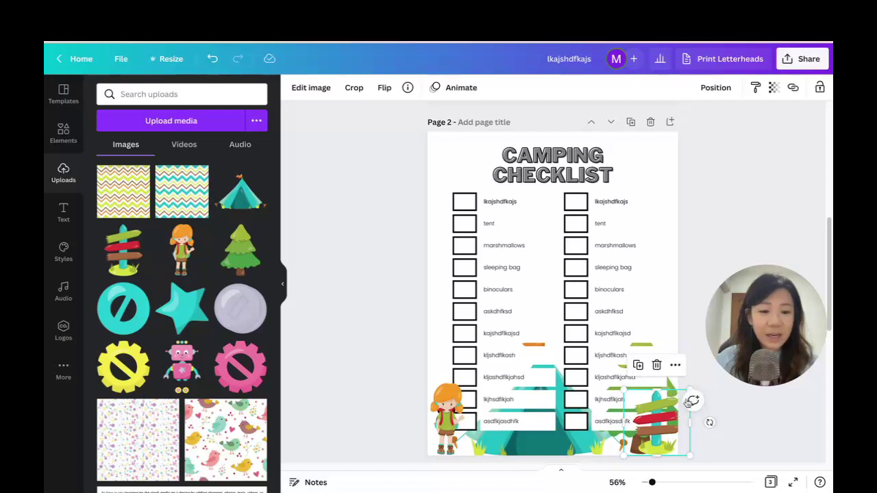
pyautogui.moveTo(692, 387); pyautogui.dragTo(699, 379)
pyautogui.moveTo(664, 426)
pyautogui.mouseDown()
pyautogui.moveTo(647, 425)
pyautogui.moveTo(654, 424)
pyautogui.mouseUp()
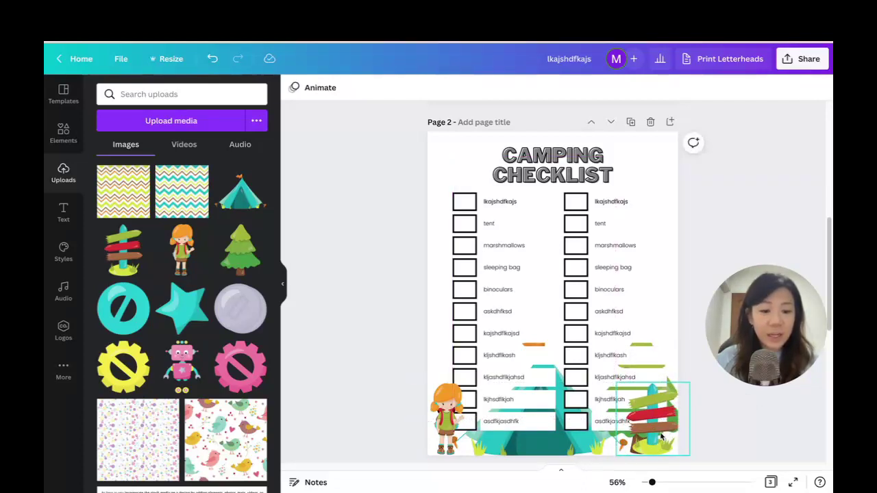
pyautogui.click(715, 87)
pyautogui.click(674, 130)
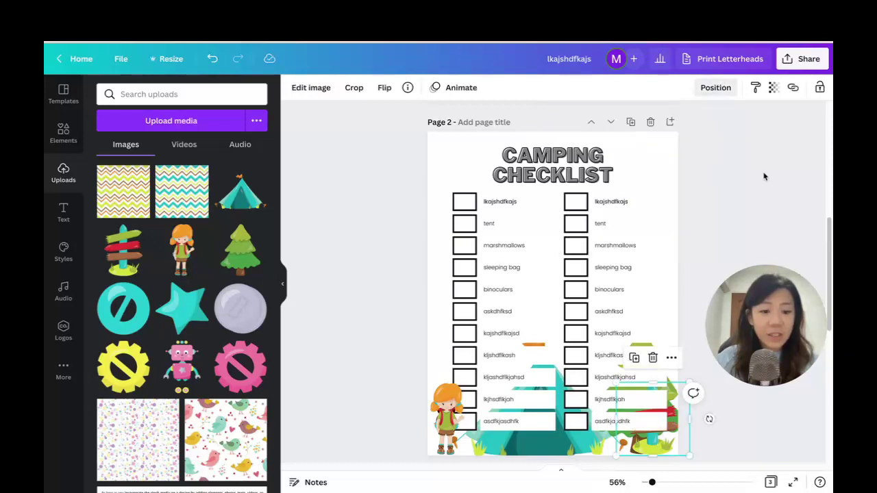
pyautogui.click(747, 174)
pyautogui.scroll(-1, 744, 202)
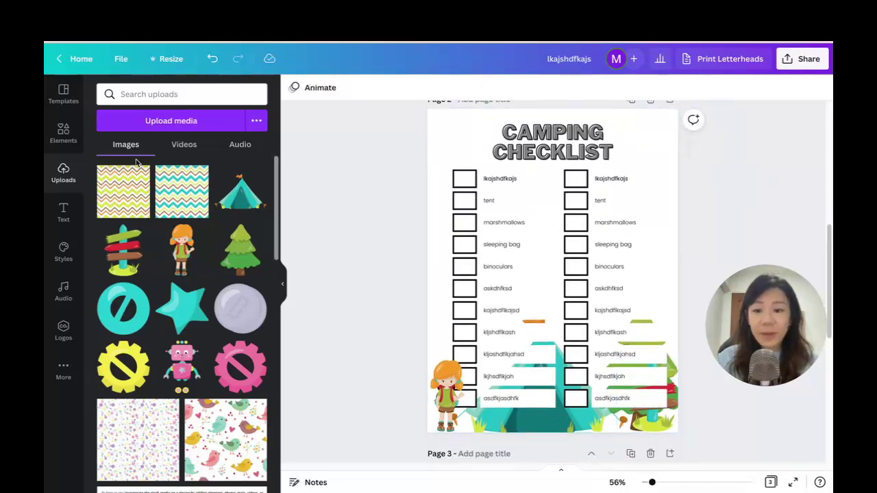
# Step: Stretch the zigzag pattern over the page, send it to back, and fade it to transparency 17
pyautogui.click(175, 201)
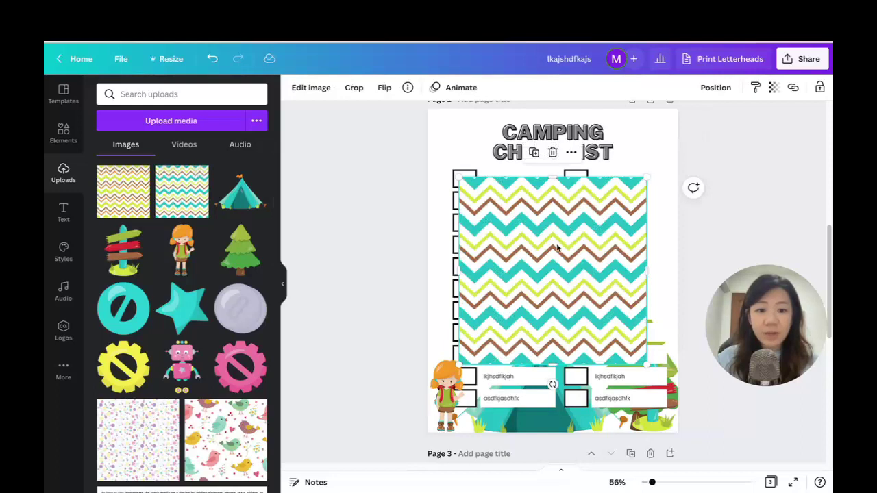
pyautogui.moveTo(559, 259); pyautogui.dragTo(539, 198)
pyautogui.moveTo(616, 296); pyautogui.dragTo(752, 433)
pyautogui.click(715, 88)
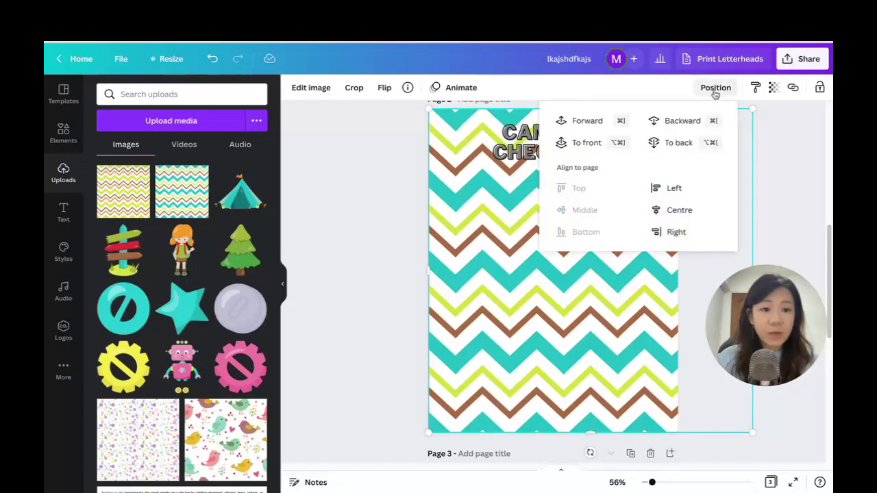
pyautogui.click(677, 142)
pyautogui.click(773, 88)
pyautogui.moveTo(769, 132); pyautogui.dragTo(672, 134)
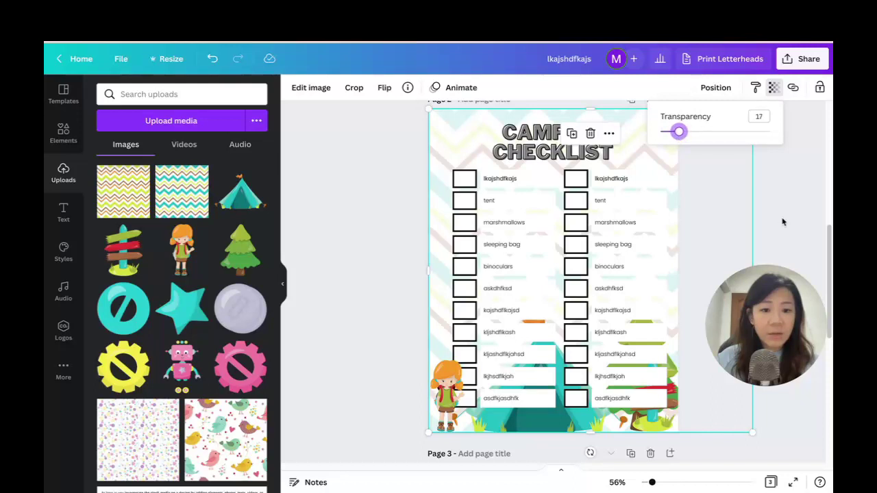
pyautogui.click(785, 219)
# Step: Shift the right checklist column slightly left and zoom in to 90%
pyautogui.click(636, 183)
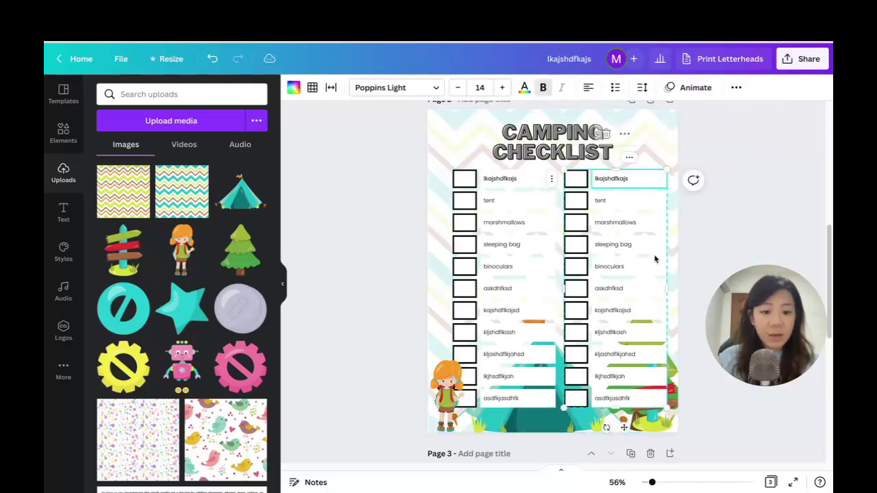
pyautogui.moveTo(670, 295); pyautogui.dragTo(656, 292)
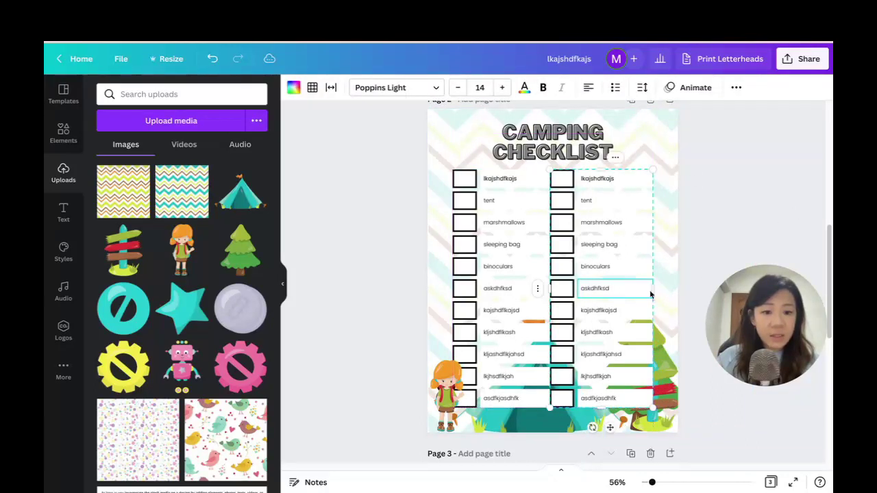
pyautogui.click(749, 234)
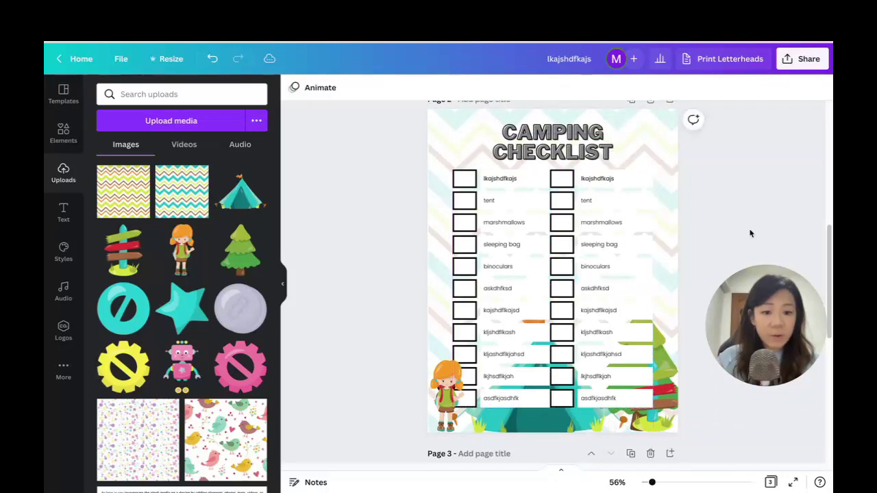
pyautogui.click(645, 193)
pyautogui.click(708, 219)
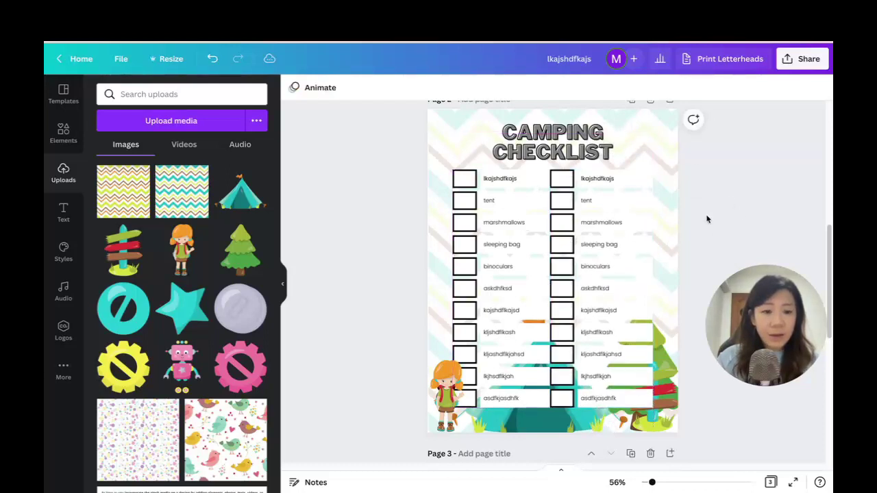
pyautogui.click(525, 406)
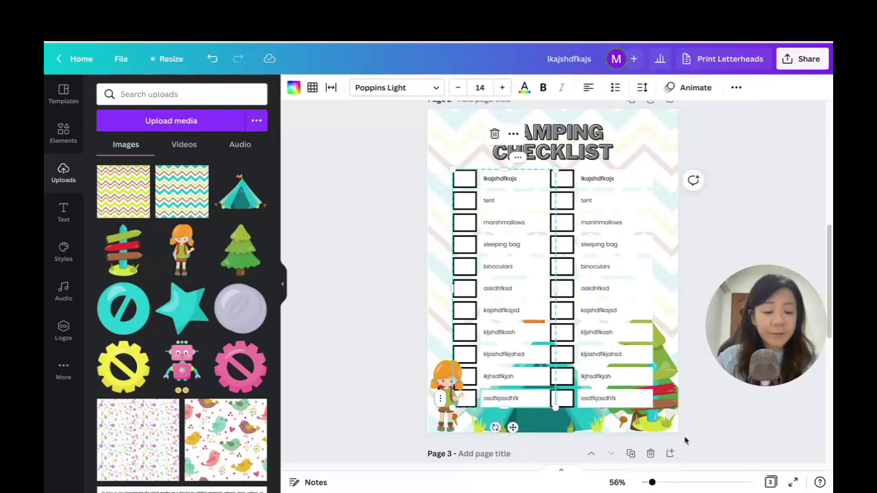
pyautogui.moveTo(652, 484); pyautogui.dragTo(661, 484)
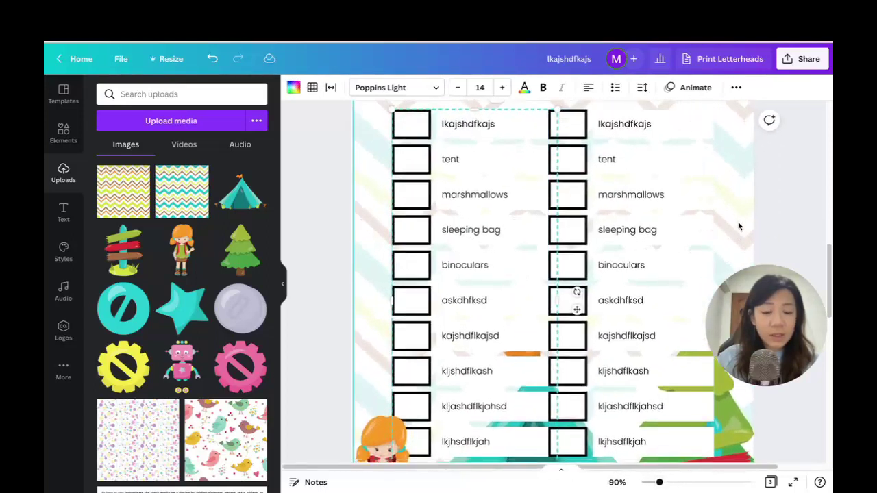
# Step: Move the girl clip-art a few pixels left, then zoom out to 47% to view both pages
pyautogui.click(793, 206)
pyautogui.scroll(1, 793, 207)
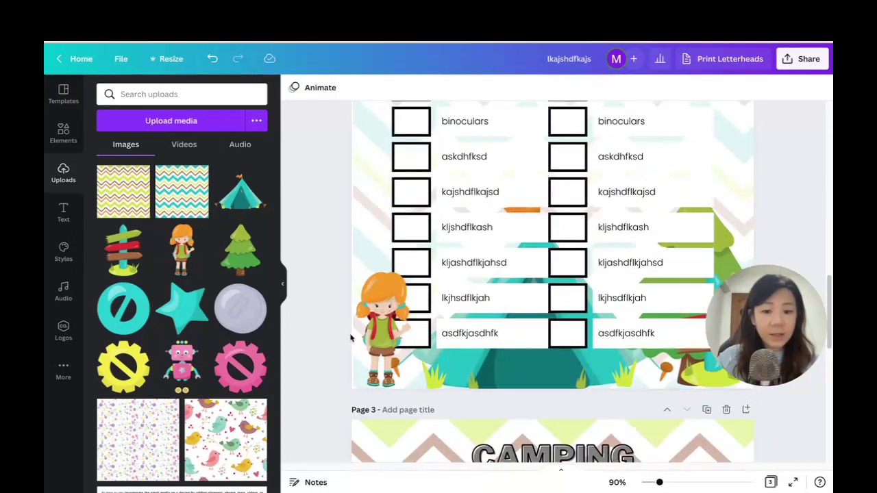
pyautogui.click(383, 328)
pyautogui.moveTo(383, 328); pyautogui.dragTo(379, 328)
pyautogui.click(548, 384)
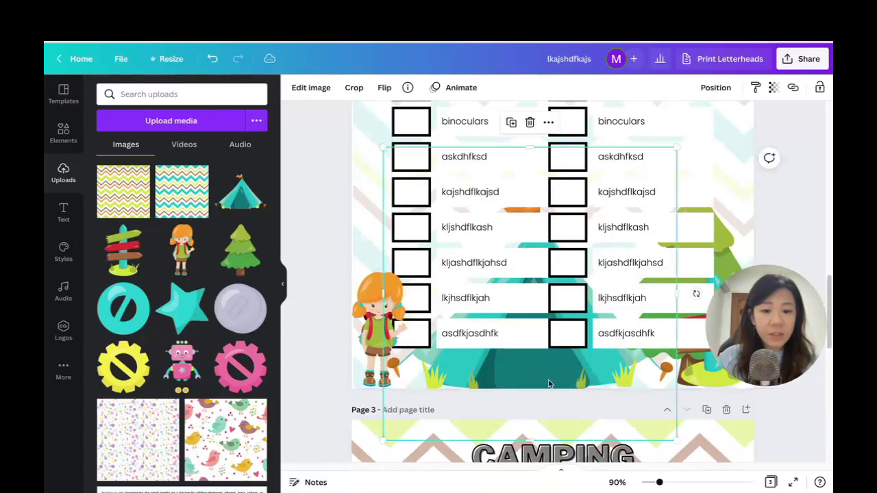
pyautogui.click(800, 198)
pyautogui.scroll(3, 795, 199)
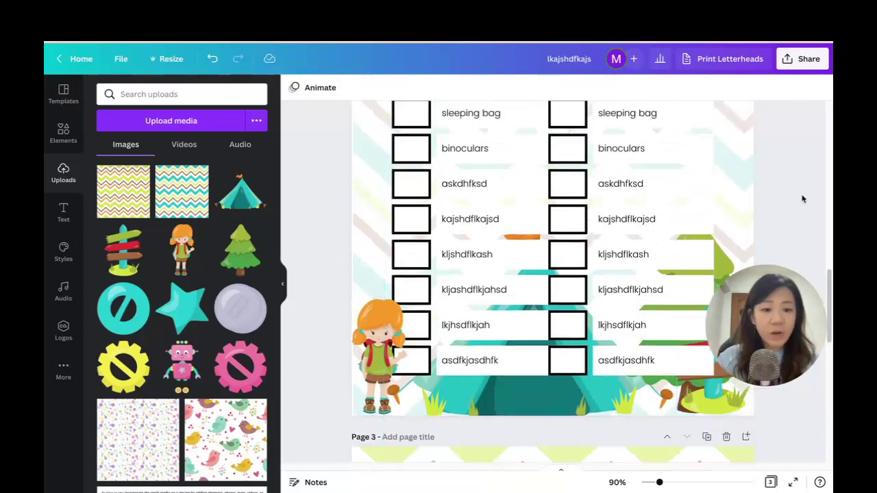
pyautogui.scroll(3, 781, 199)
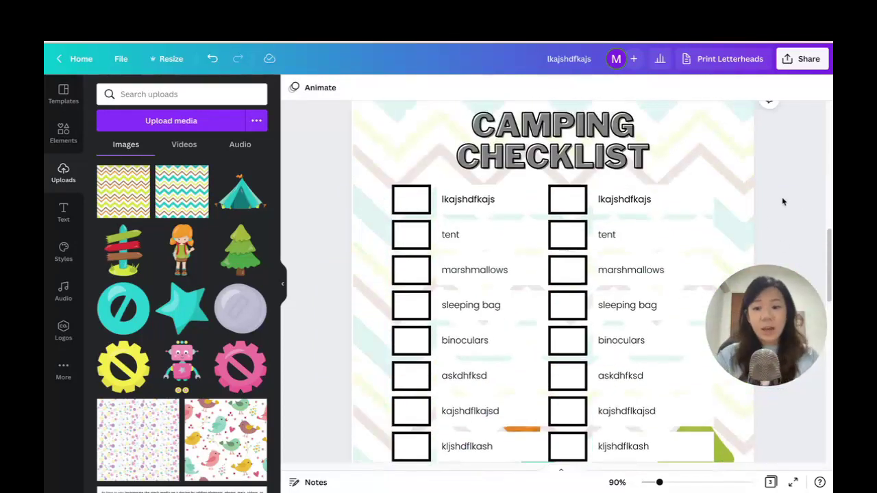
pyautogui.scroll(-5, 716, 233)
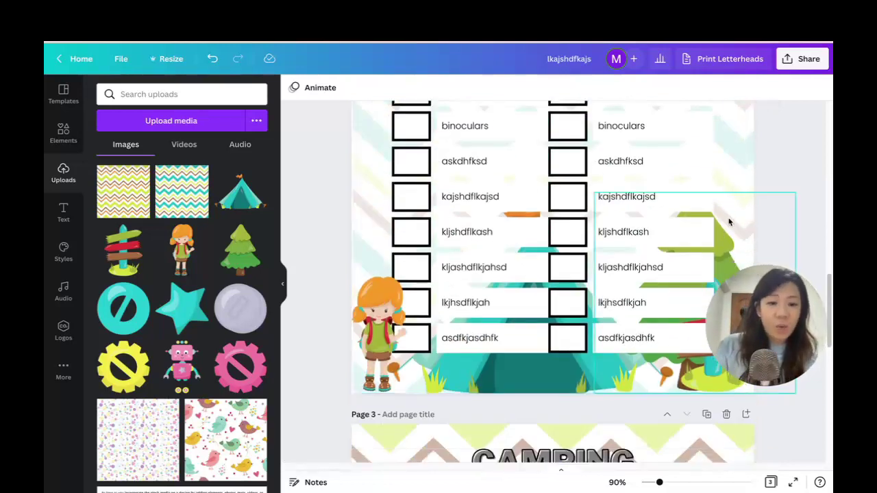
pyautogui.scroll(7, 730, 213)
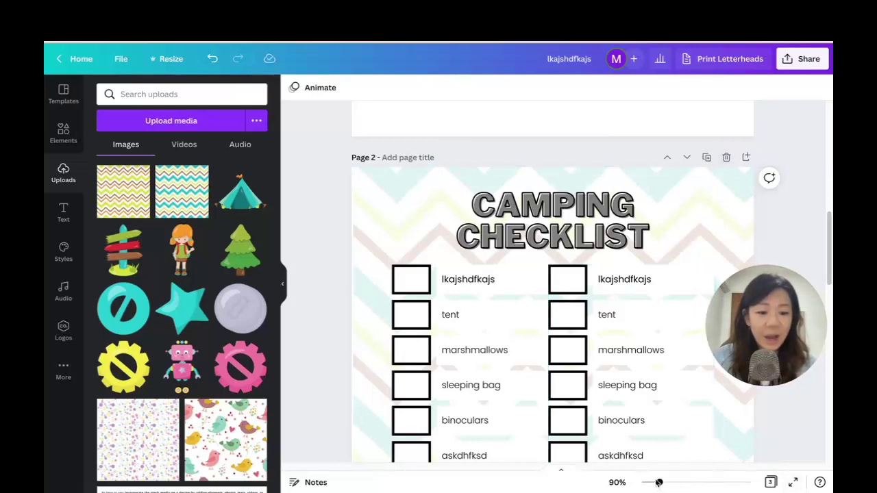
pyautogui.moveTo(656, 484); pyautogui.dragTo(651, 484)
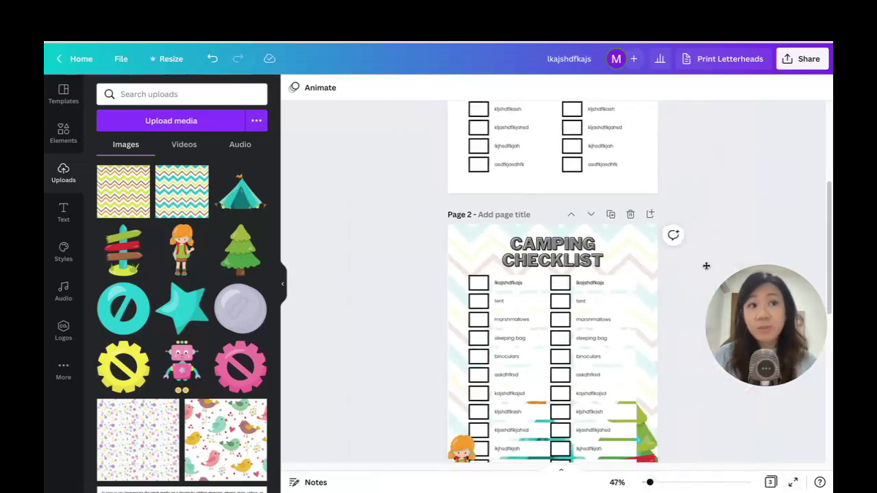
pyautogui.scroll(-3, 736, 227)
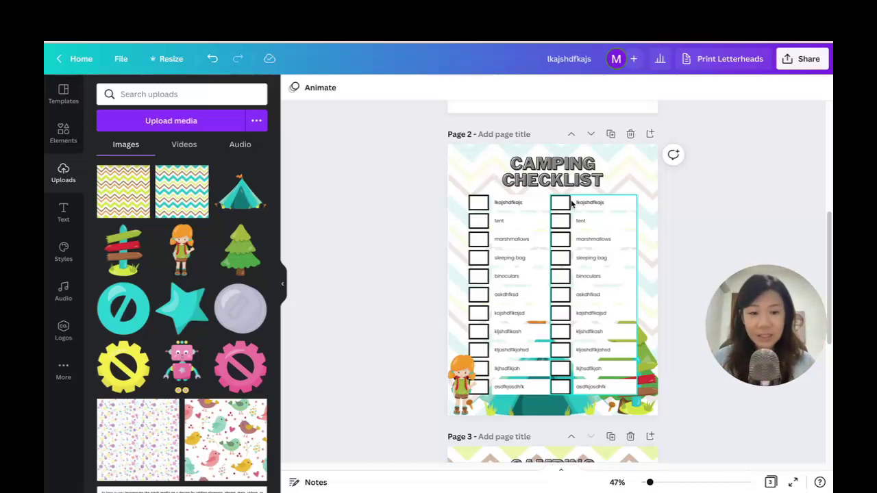
# Step: Duplicate Page 2 and delete the first item's text on the new Page 3
pyautogui.click(610, 136)
pyautogui.click(498, 205)
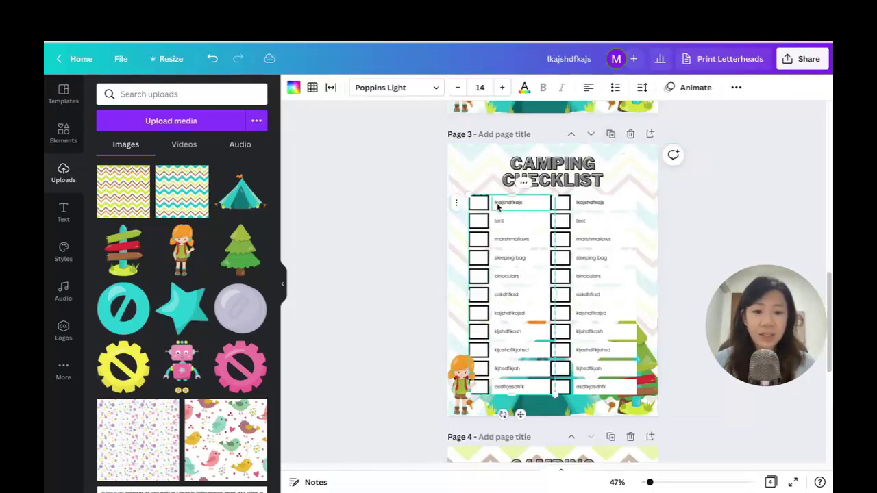
pyautogui.doubleClick(511, 204)
pyautogui.press('BackSpace')
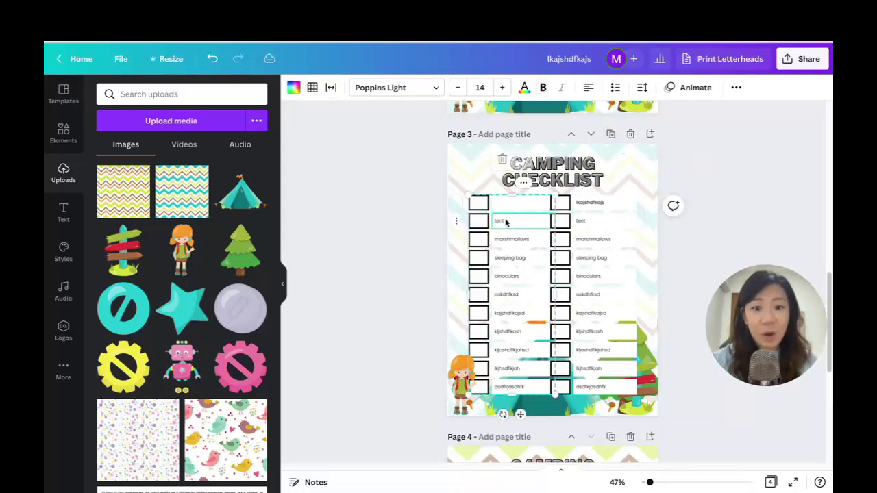
# Step: Delete the left column's remaining item texts, from sleeping bag through row eleven
pyautogui.doubleClick(513, 257)
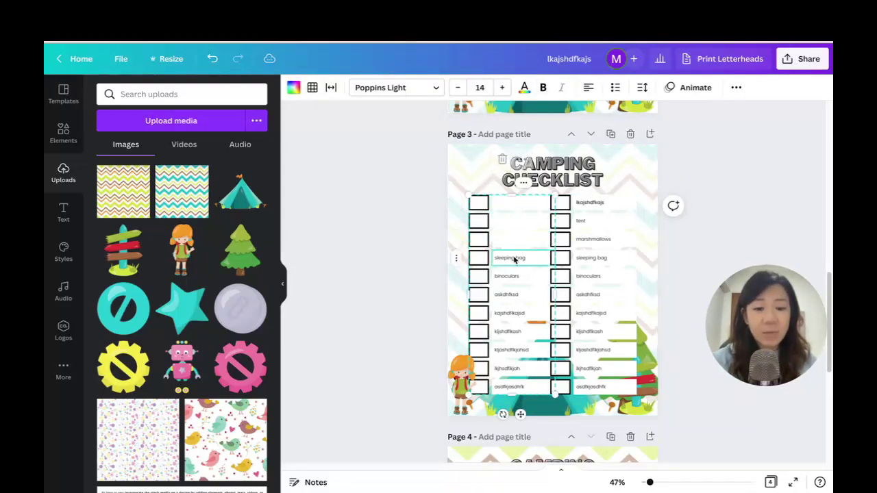
pyautogui.press('BackSpace')
pyautogui.click(507, 277)
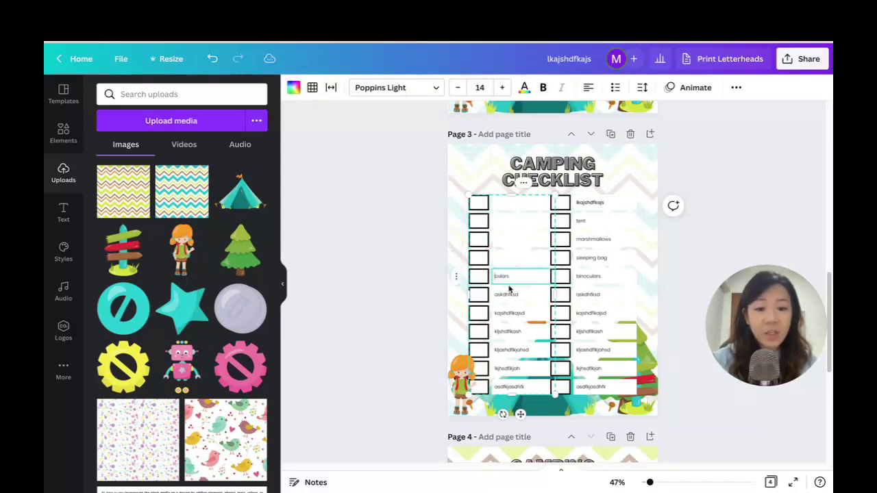
pyautogui.doubleClick(506, 276)
pyautogui.press('BackSpace')
pyautogui.click(508, 294)
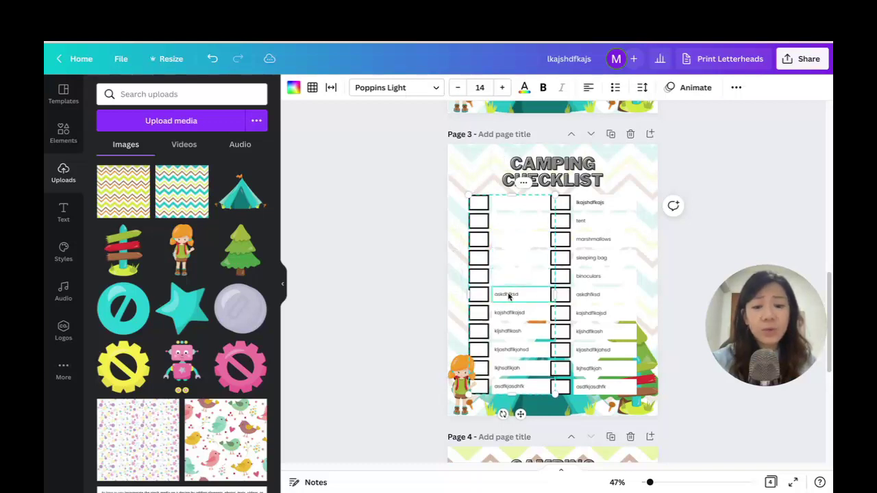
pyautogui.doubleClick(500, 294)
pyautogui.press('BackSpace')
pyautogui.doubleClick(515, 313)
pyautogui.press('BackSpace')
pyautogui.click(504, 294)
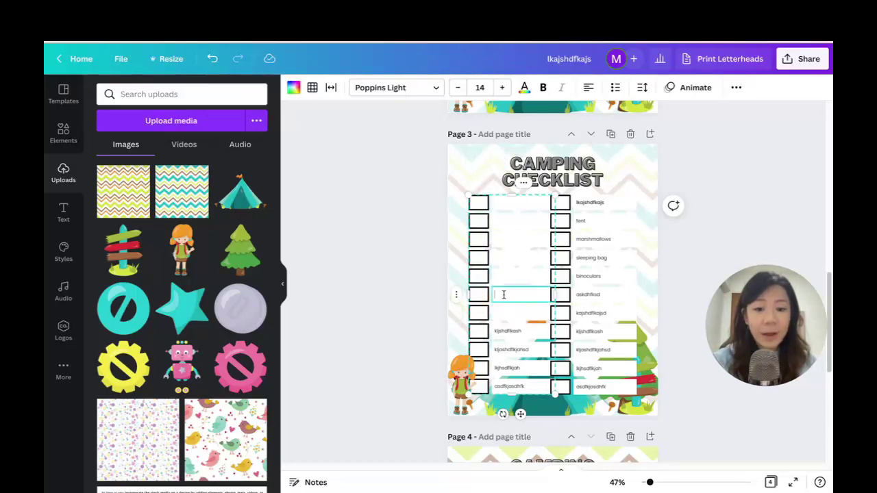
pyautogui.doubleClick(510, 334)
pyautogui.press('BackSpace')
pyautogui.doubleClick(512, 350)
pyautogui.press('BackSpace')
pyautogui.doubleClick(511, 370)
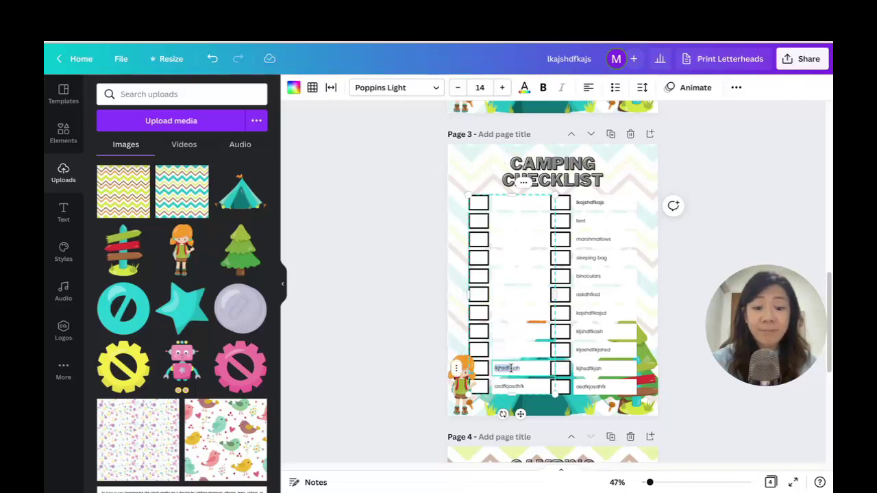
pyautogui.press('BackSpace')
pyautogui.doubleClick(509, 387)
pyautogui.press('BackSpace')
# Step: Delete the right column's item texts, including tent, marshmallows and sleeping bag
pyautogui.click(594, 206)
pyautogui.doubleClick(594, 206)
pyautogui.press('BackSpace')
pyautogui.doubleClick(601, 222)
pyautogui.press('BackSpace')
pyautogui.doubleClick(605, 238)
pyautogui.press('BackSpace')
pyautogui.doubleClick(619, 257)
pyautogui.press('BackSpace')
pyautogui.doubleClick(621, 295)
pyautogui.press('BackSpace')
pyautogui.doubleClick(623, 314)
pyautogui.press('BackSpace')
pyautogui.doubleClick(623, 332)
pyautogui.press('BackSpace')
pyautogui.doubleClick(624, 350)
pyautogui.press('BackSpace')
pyautogui.doubleClick(614, 387)
pyautogui.press('BackSpace')
pyautogui.click(742, 225)
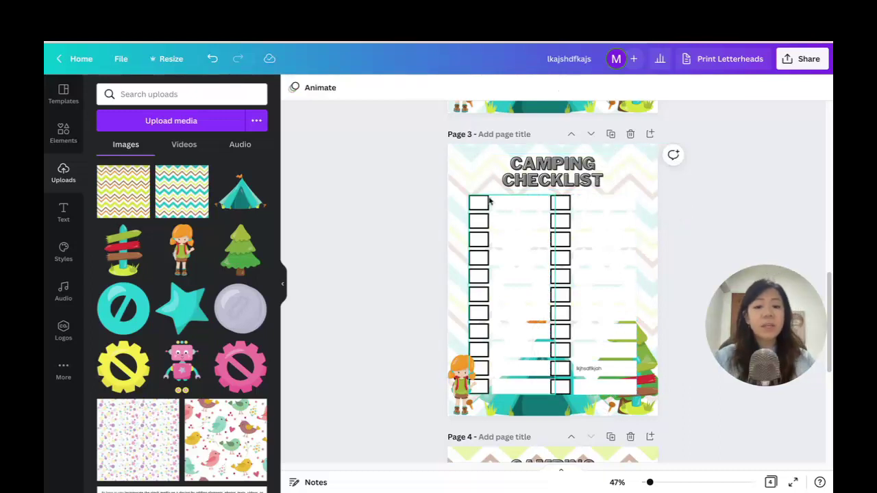
pyautogui.click(521, 203)
# Step: Zoom to 143% and give the first blank writing text box a pink border
pyautogui.moveTo(655, 488); pyautogui.dragTo(671, 483)
pyautogui.scroll(-1, 612, 289)
pyautogui.scroll(1, 617, 276)
pyautogui.click(446, 196)
pyautogui.click(679, 188)
pyautogui.click(437, 180)
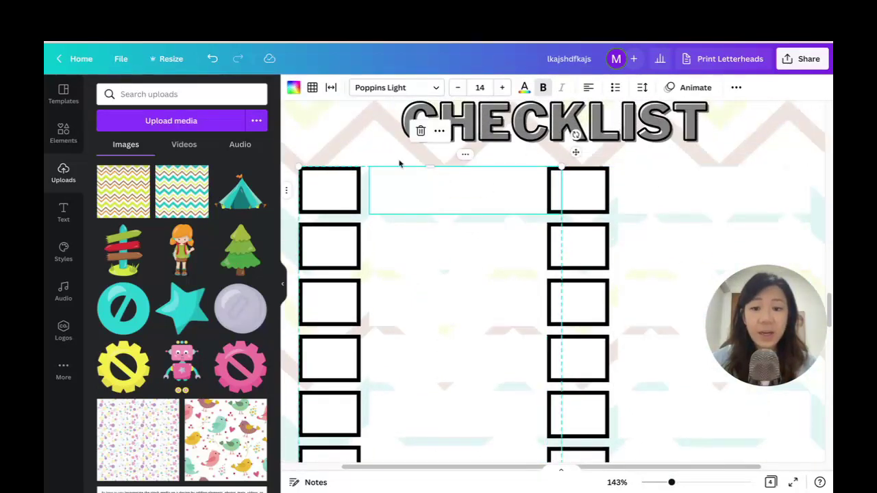
pyautogui.click(311, 87)
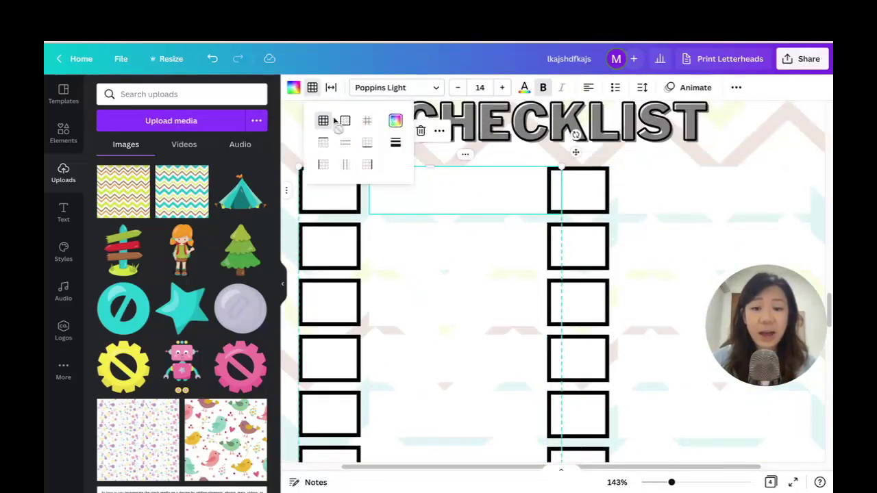
pyautogui.click(396, 121)
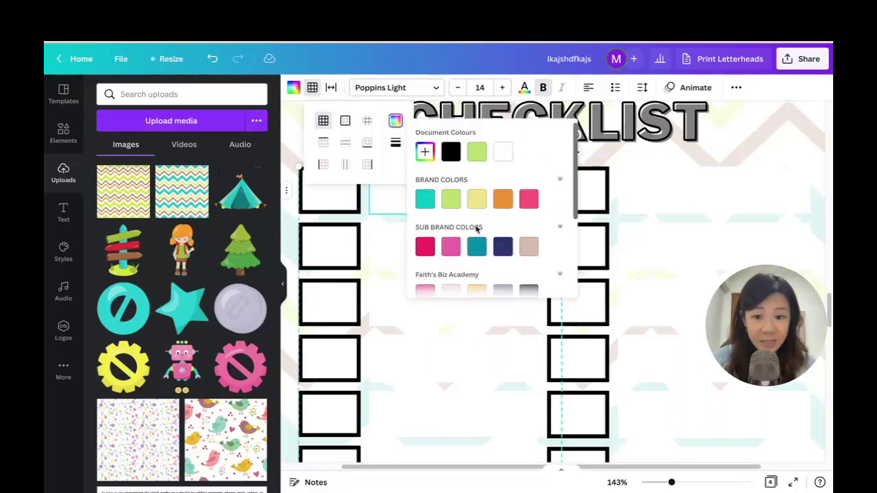
pyautogui.click(425, 247)
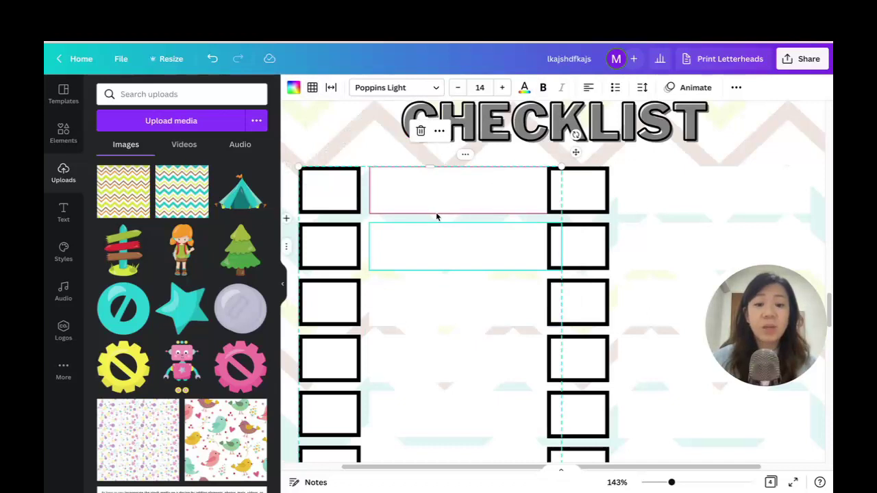
pyautogui.click(293, 87)
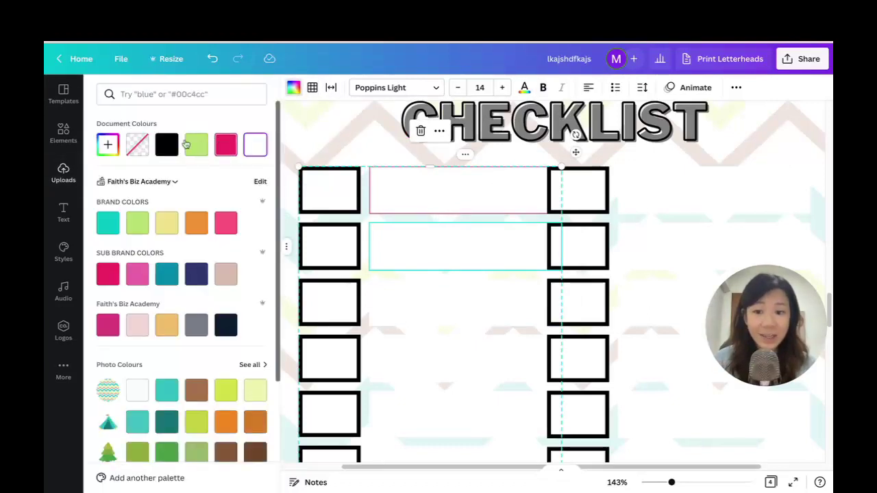